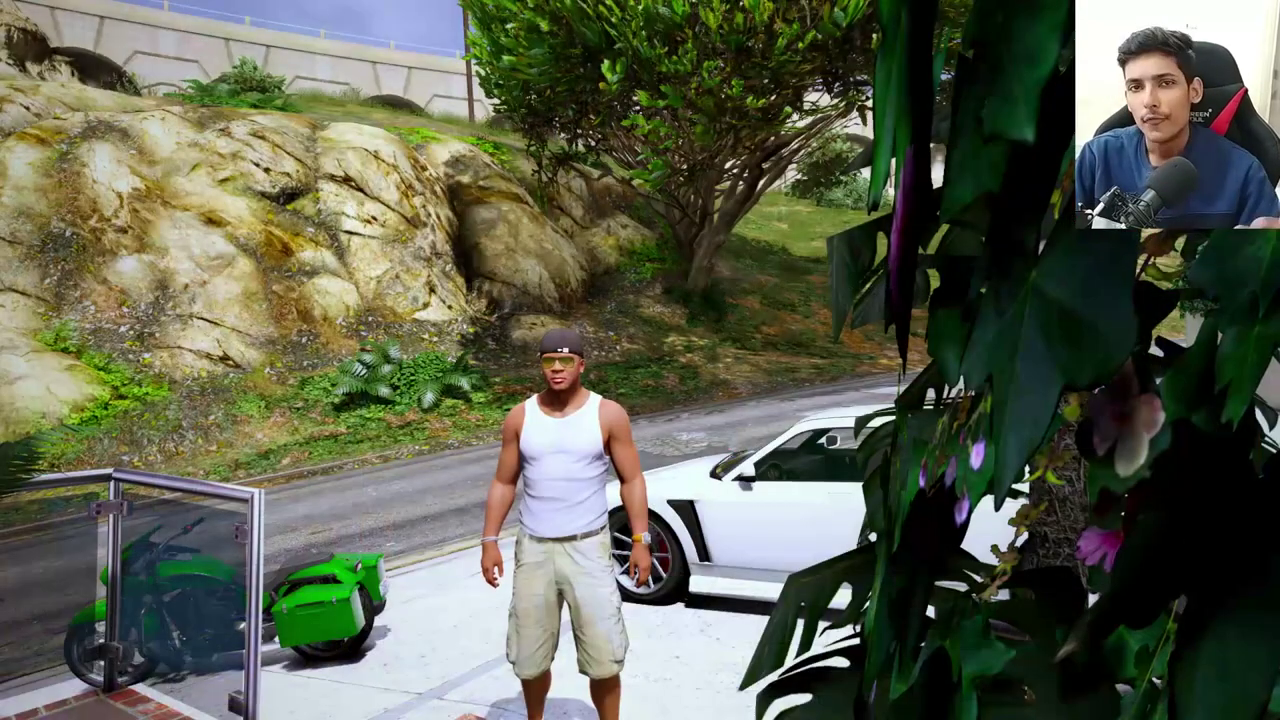
key(w)
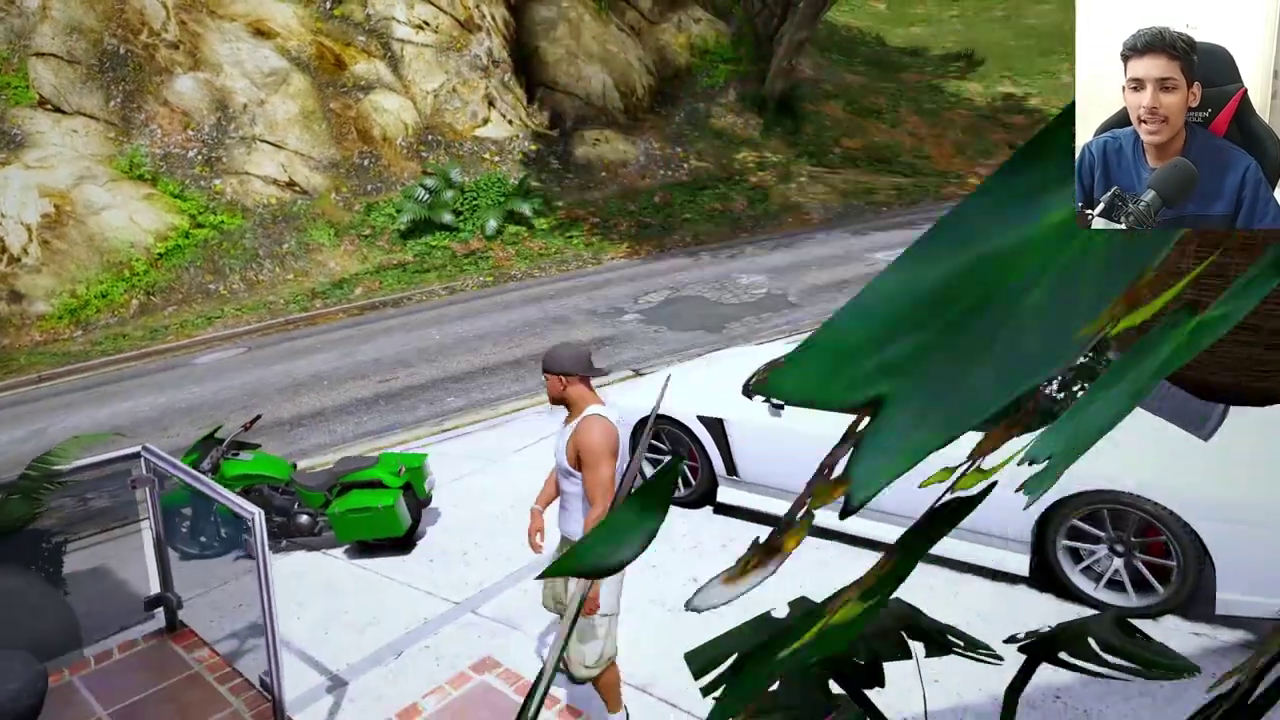
key(s)
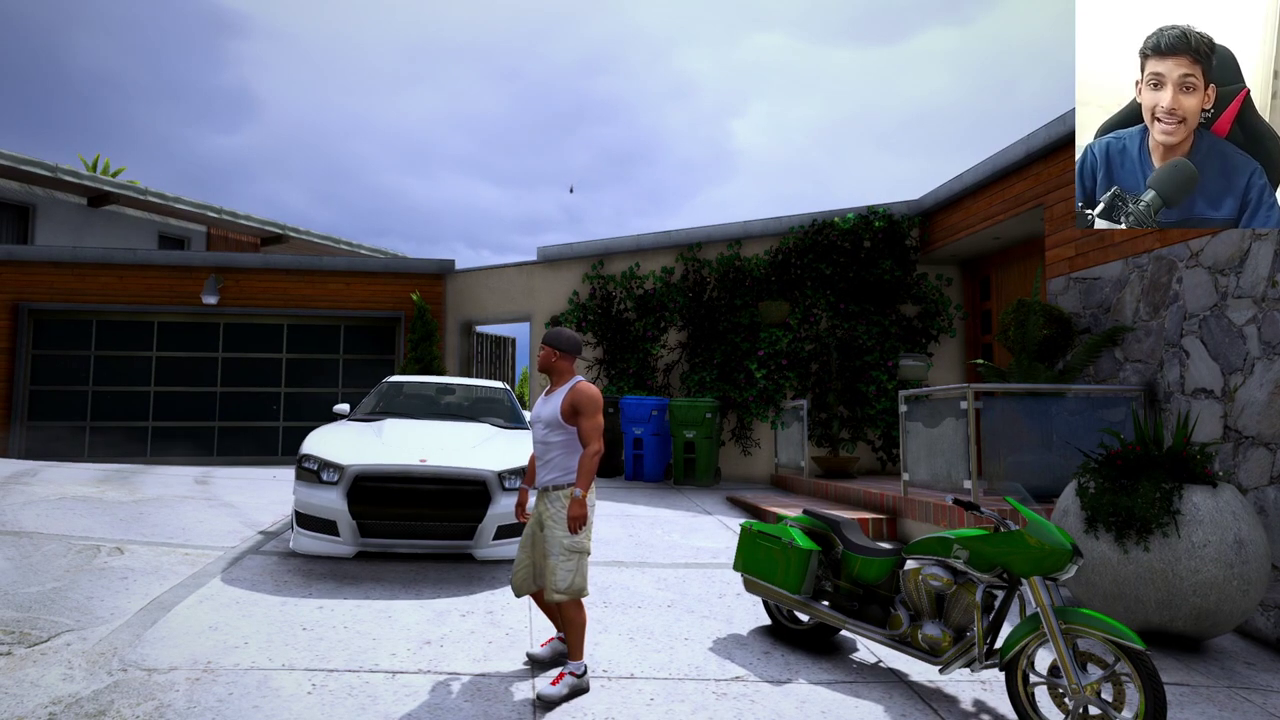
Pause the game and open its graphics settings
key(Escape)
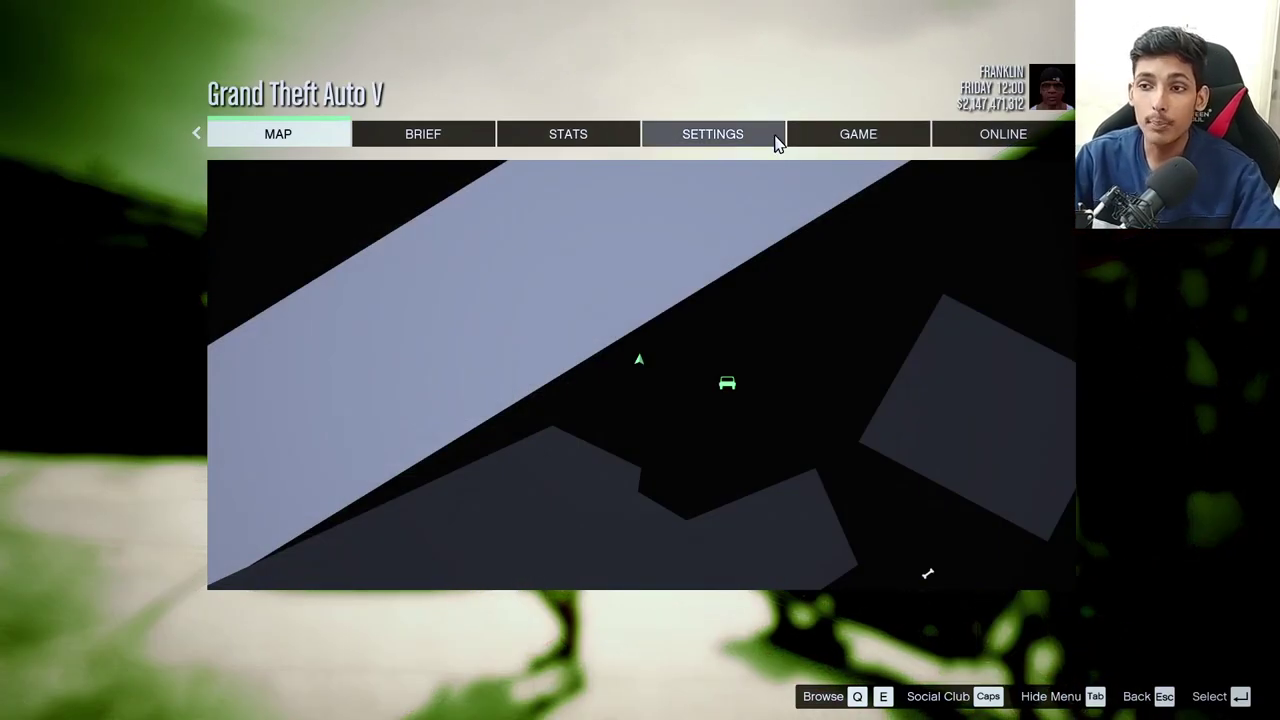
click(668, 148)
click(285, 334)
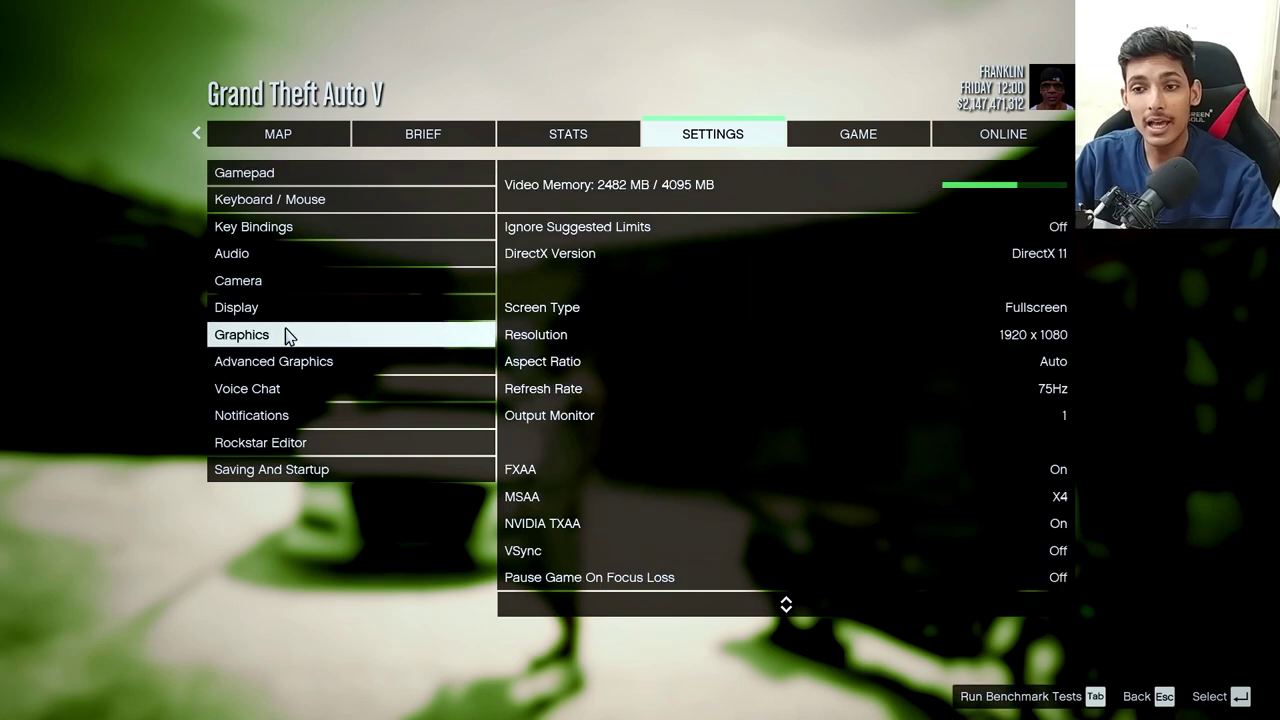
Lower the game's screen resolution to 1366 x 768 in the graphics settings
key(Down)
key(Down)
key(Down)
key(Down)
key(Down)
key(Down)
key(Down)
key(Up)
key(Up)
key(Up)
key(Up)
key(Up)
key(Up)
key(Left)
key(Left)
key(Left)
key(Left)
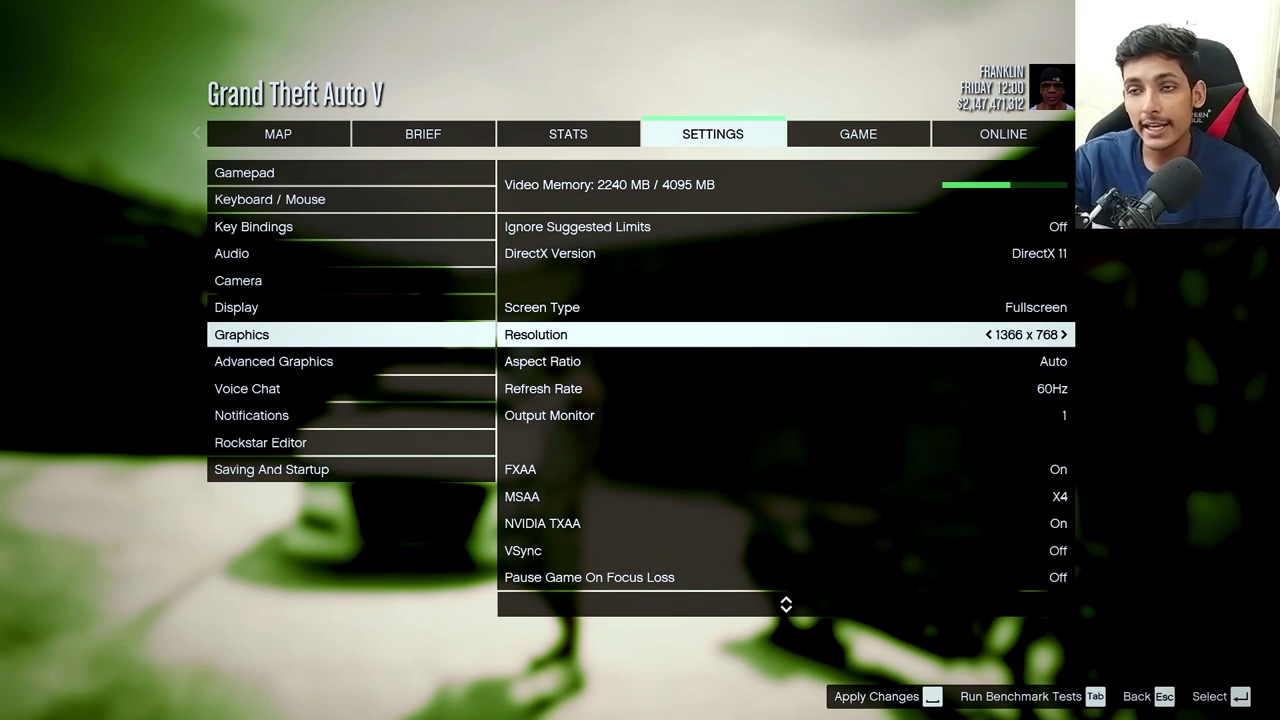
Turn off FXAA and MSAA in the graphics settings
key(Down)
key(Down)
key(Down)
key(Down)
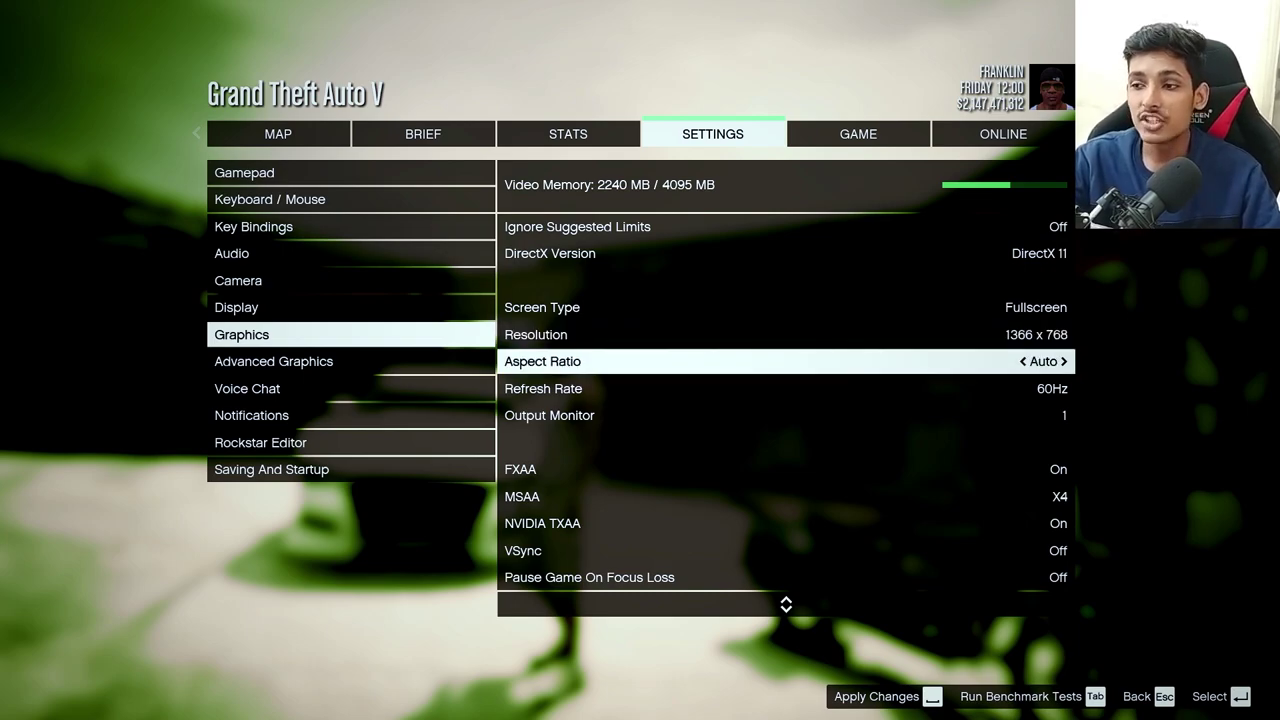
key(Left)
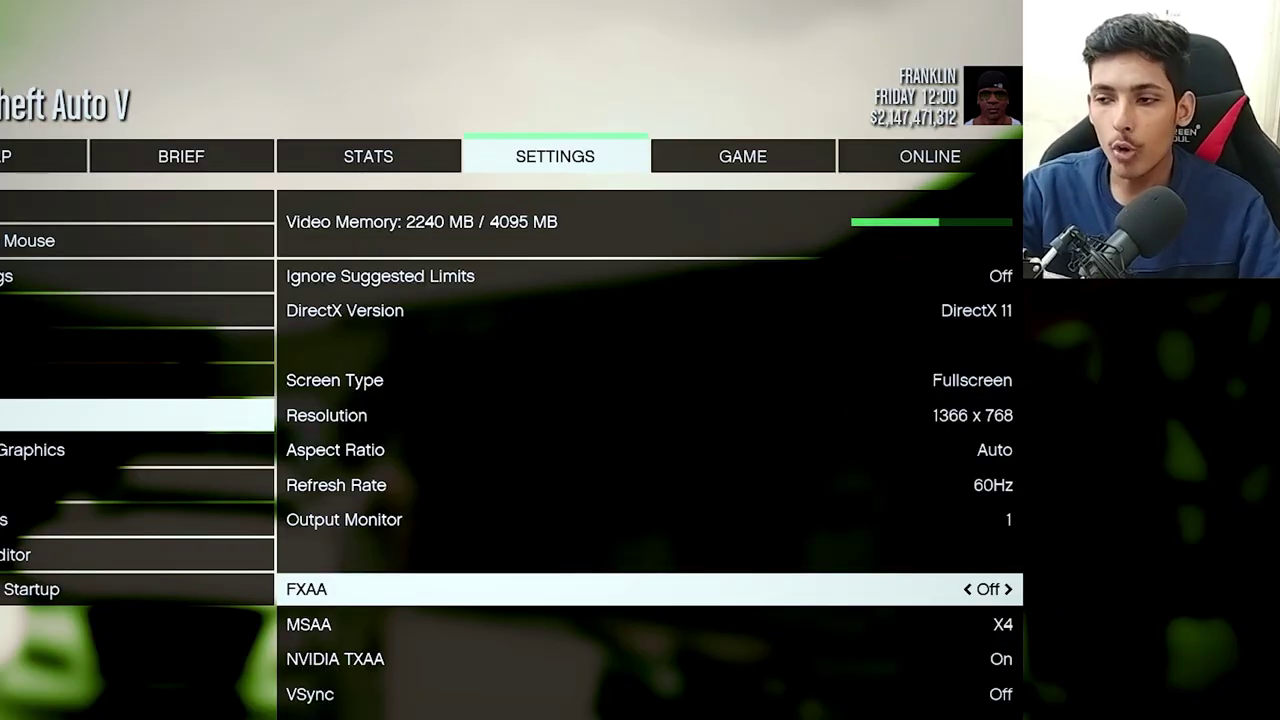
key(Down)
key(Left)
key(Left)
Reduce Population Density to its minimum
key(Down)
key(Down)
key(Down)
key(Down)
key(Down)
key(Up)
key(Up)
key(Left)
key(Left)
key(Left)
key(Left)
key(Left)
key(Left)
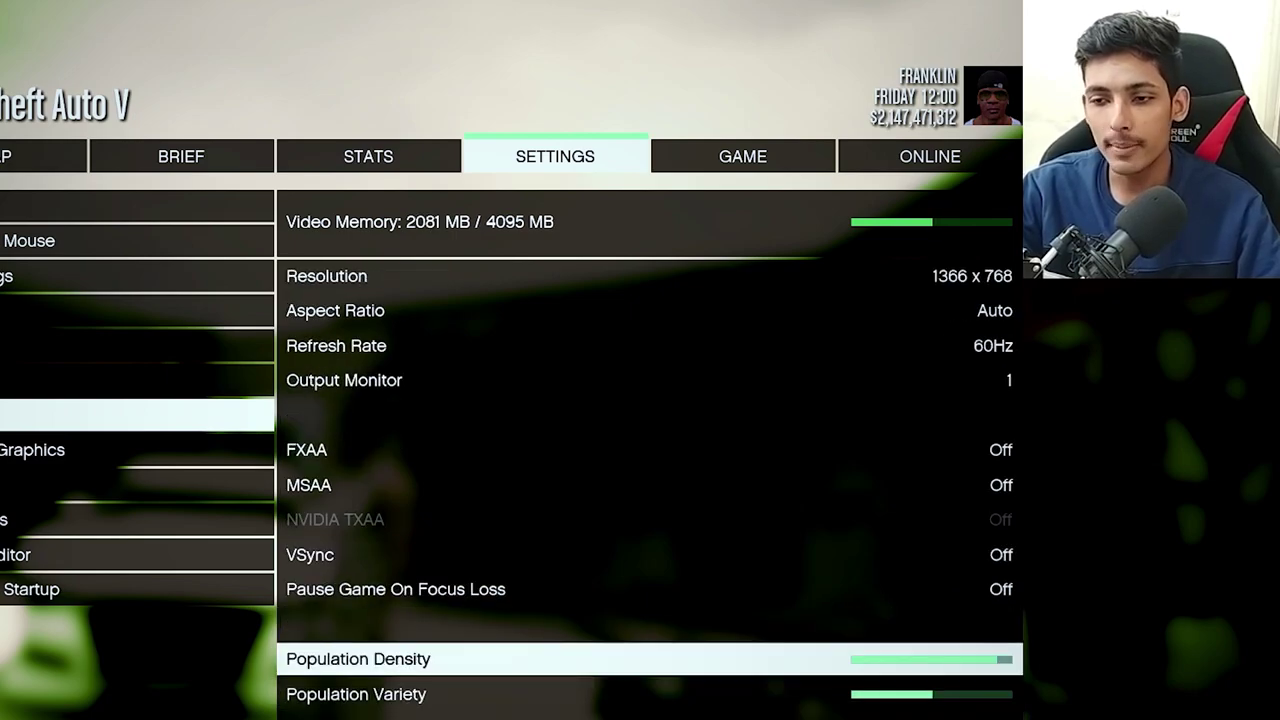
key(Left)
key(Left)
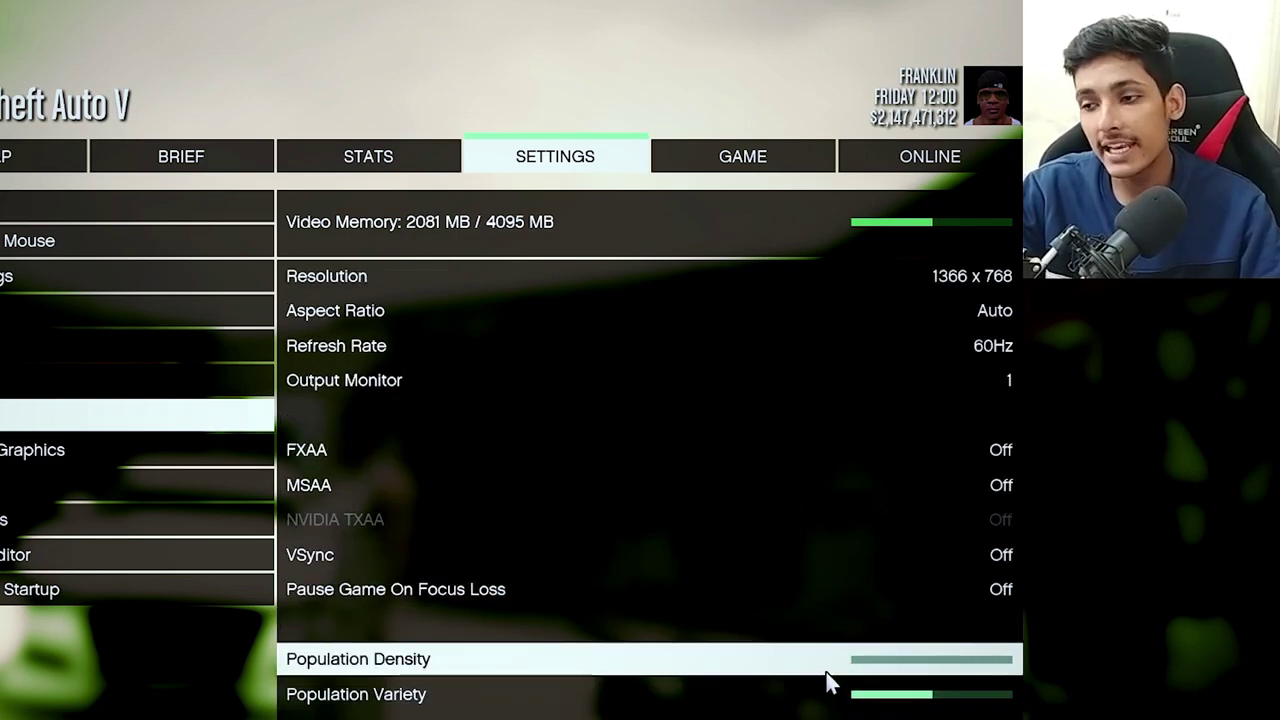
Reduce Population Variety and Distance Scaling to their minimum
key(Down)
key(Left)
key(Left)
key(Down)
key(Left)
key(Left)
key(Left)
key(Left)
key(Left)
key(Left)
key(Left)
key(Left)
key(Left)
key(Left)
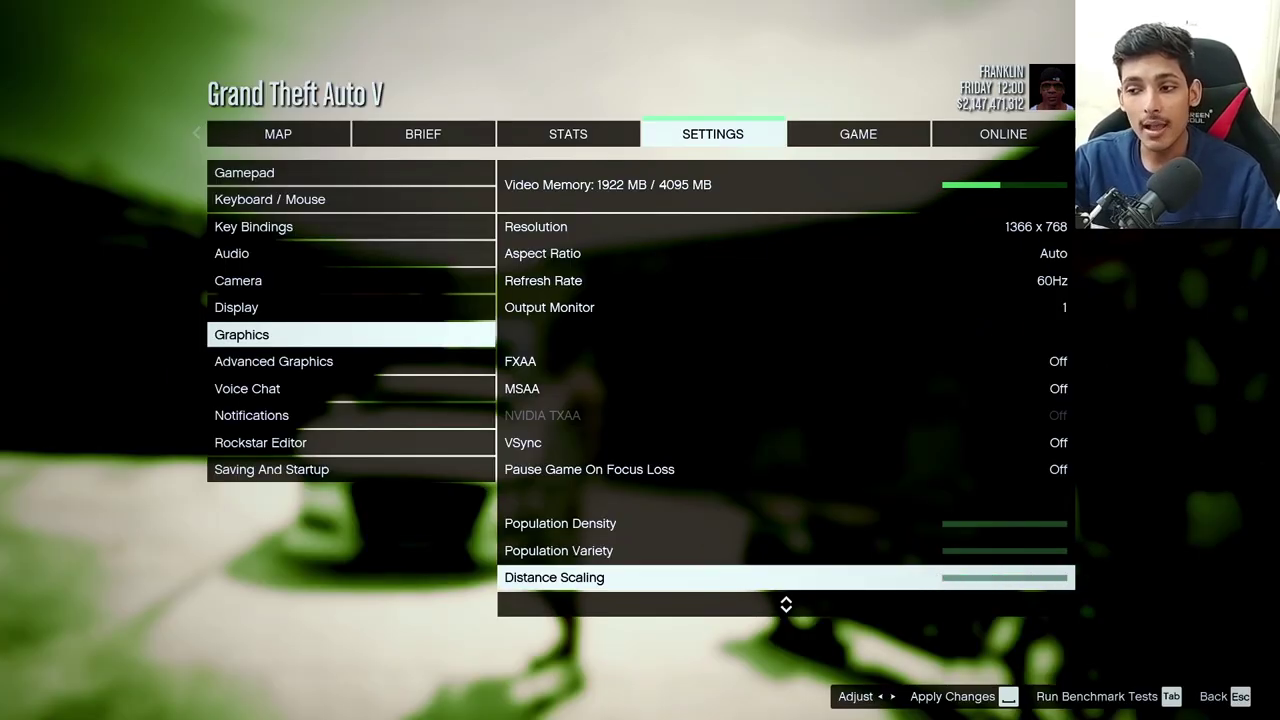
Set Texture Quality and Shader Quality to Normal
key(Down)
key(Down)
key(Up)
key(Left)
key(Left)
key(Down)
key(Left)
Set Shadow Quality to Normal
key(Down)
key(Down)
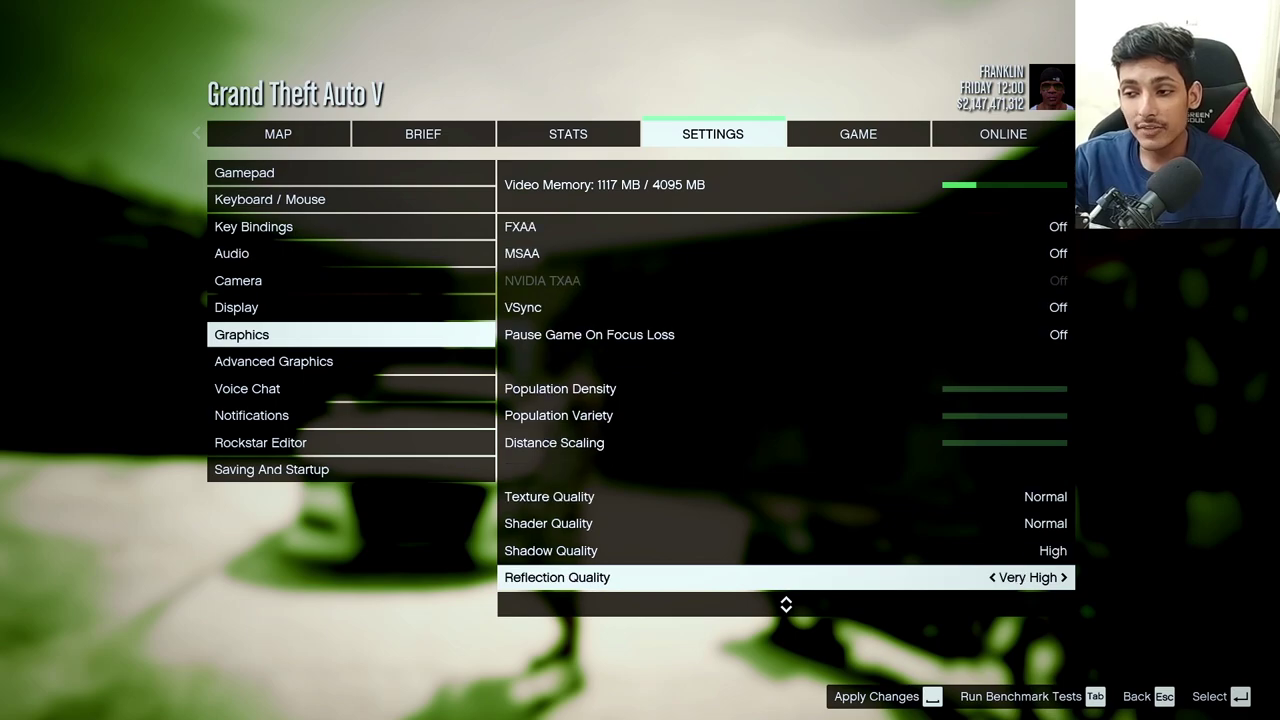
key(Down)
key(Up)
key(Up)
key(Down)
key(Up)
key(Left)
Set Reflection Quality to Normal and turn Reflection MSAA off
key(Down)
key(Left)
key(Left)
key(Down)
key(Left)
key(Left)
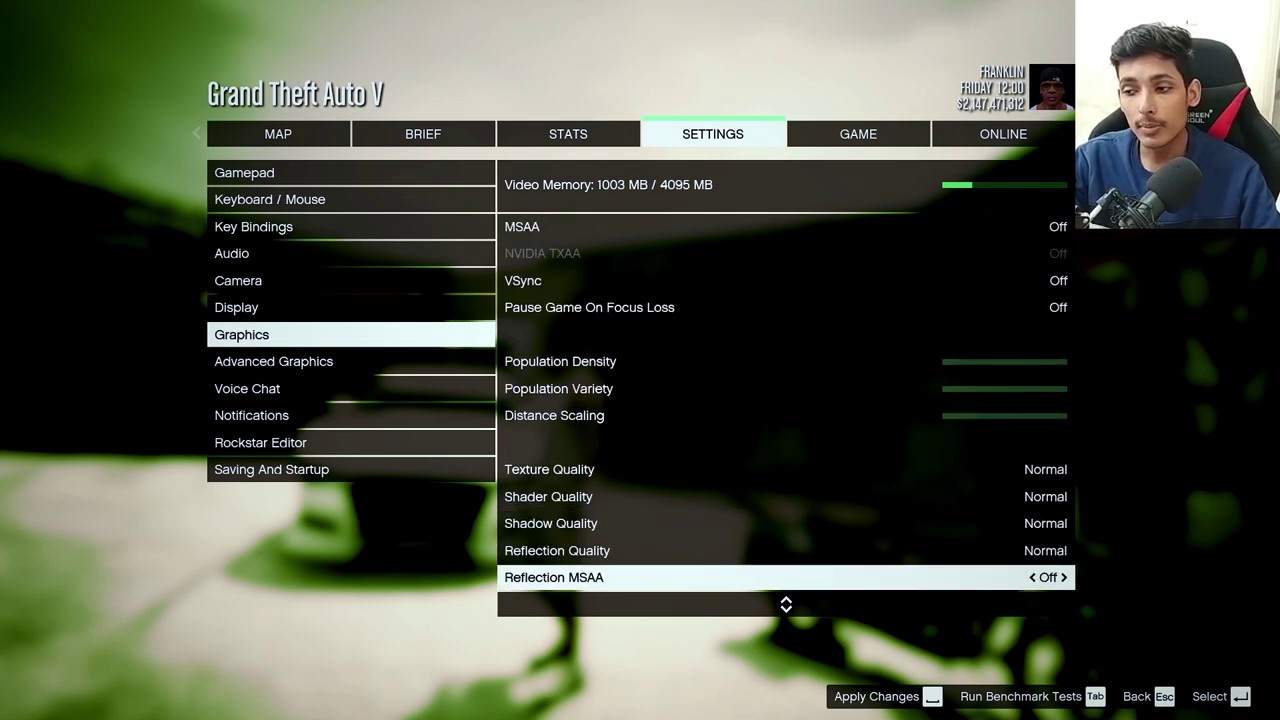
Turn Anisotropic Filtering off in the graphics settings
key(Down)
key(Down)
key(Down)
key(Down)
key(Down)
key(Down)
key(Left)
key(Left)
key(Left)
key(Left)
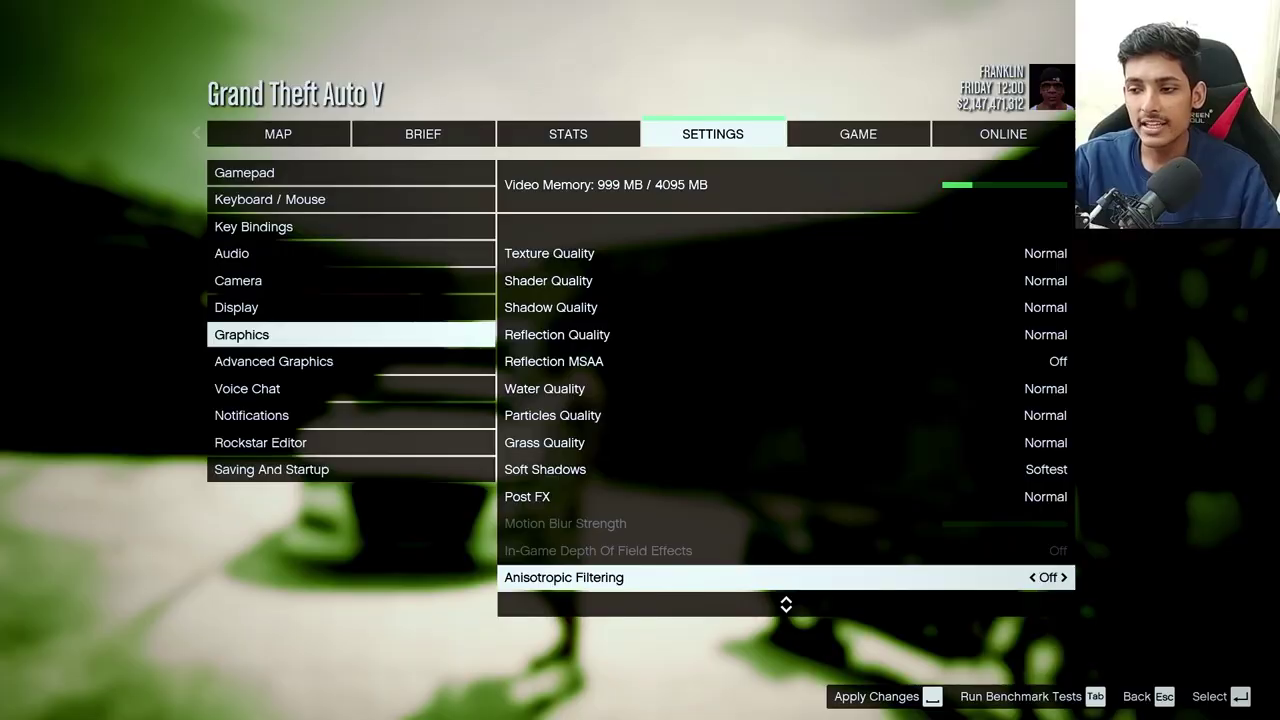
Lower the two graphics options that follow Anisotropic Filtering
key(Down)
key(Left)
key(Left)
key(Down)
key(Left)
key(Left)
key(Down)
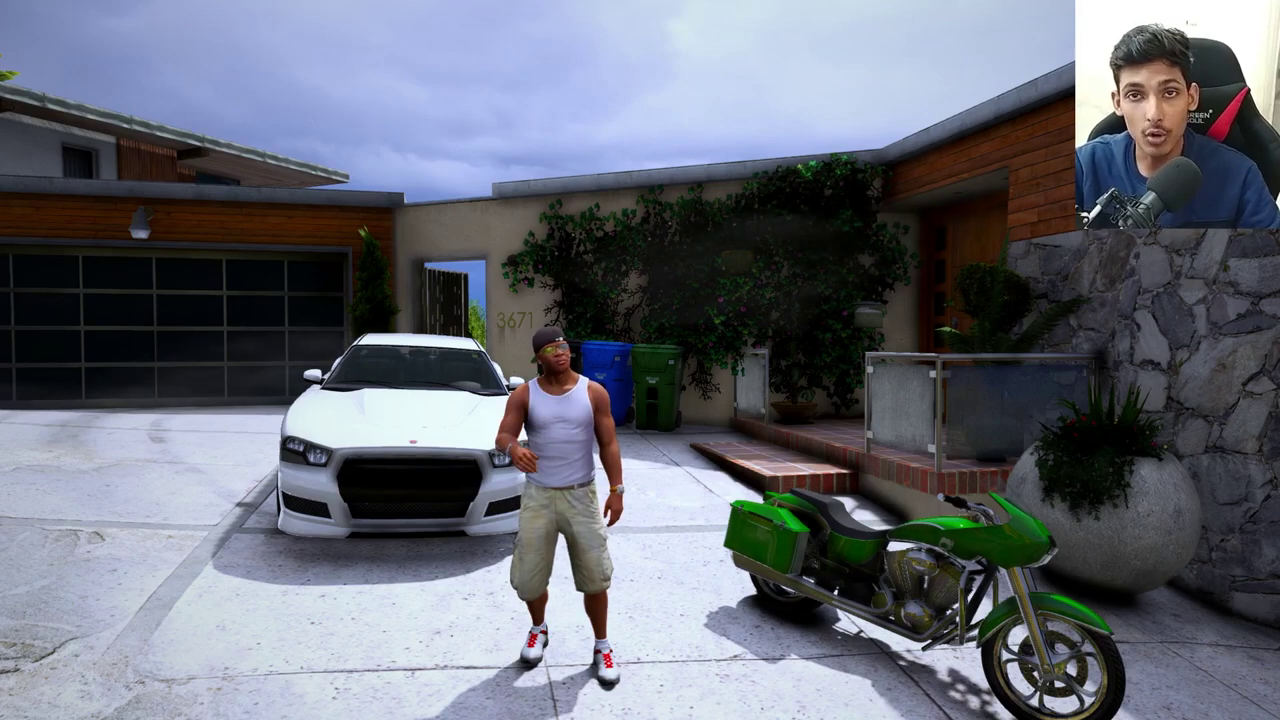
Pause the game, switch to the desktop and open Task Manager
key(Escape)
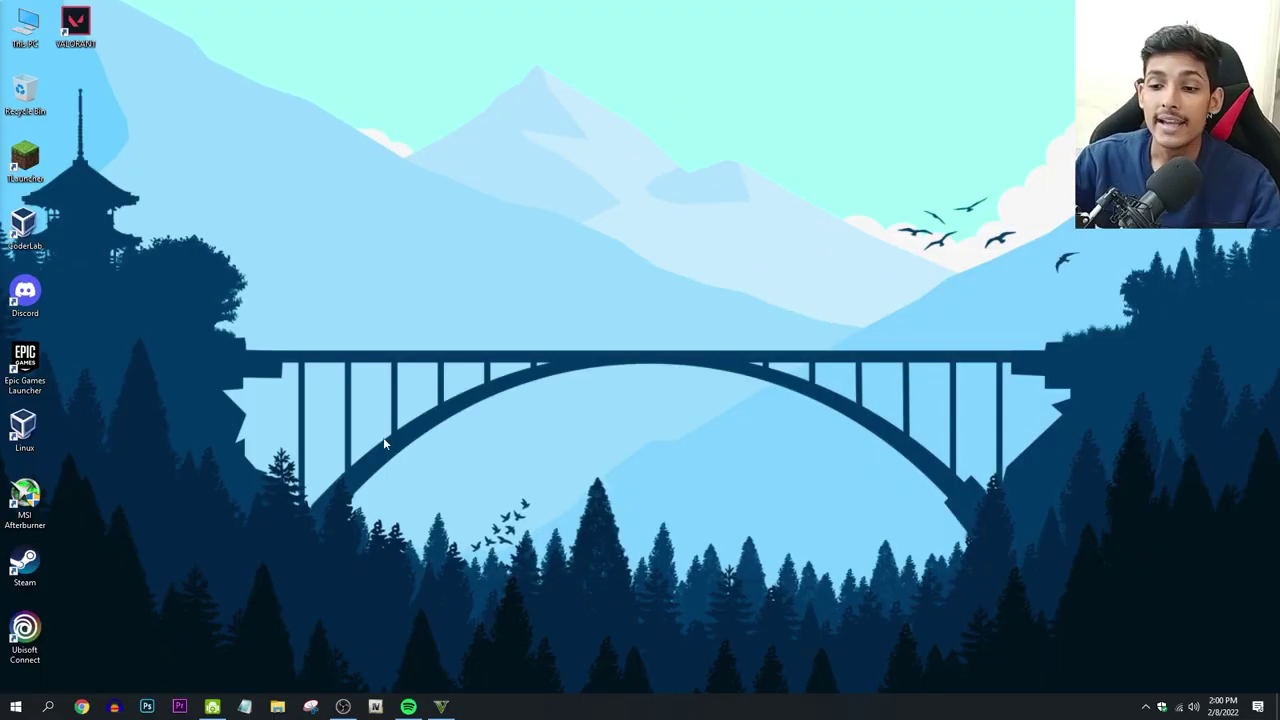
right_click(16, 707)
click(57, 548)
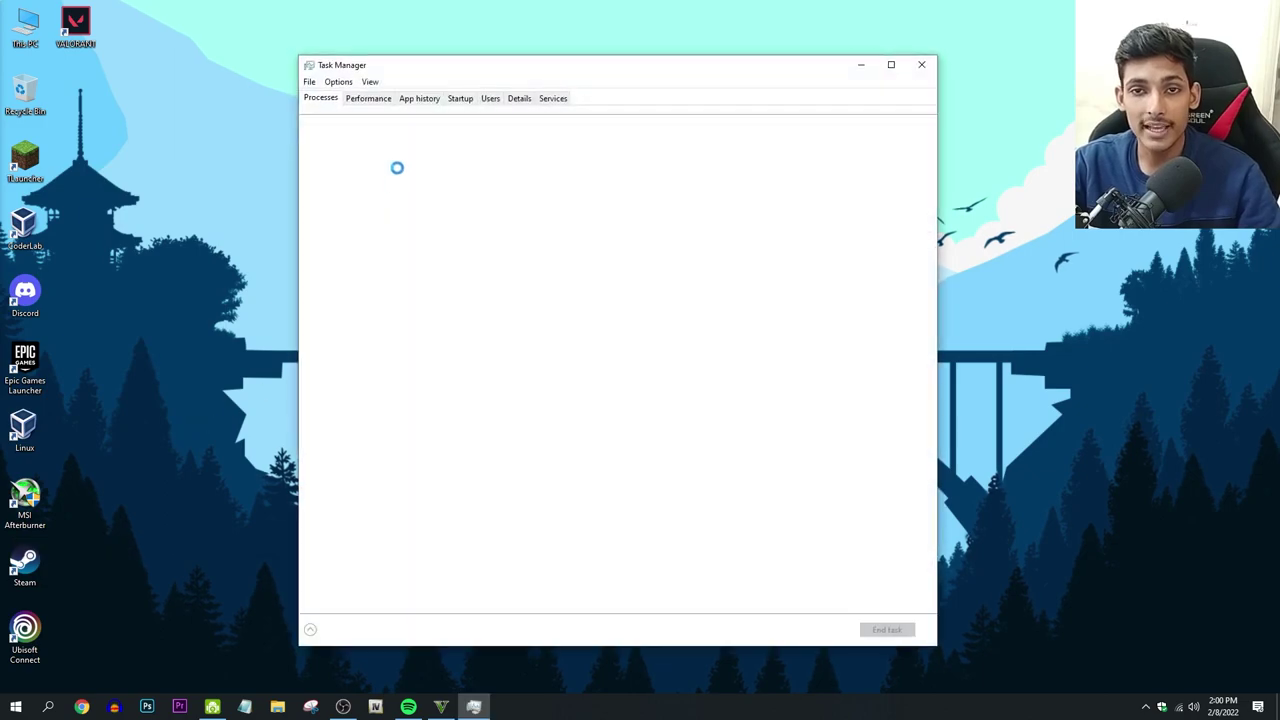
drag(490, 64, 505, 42)
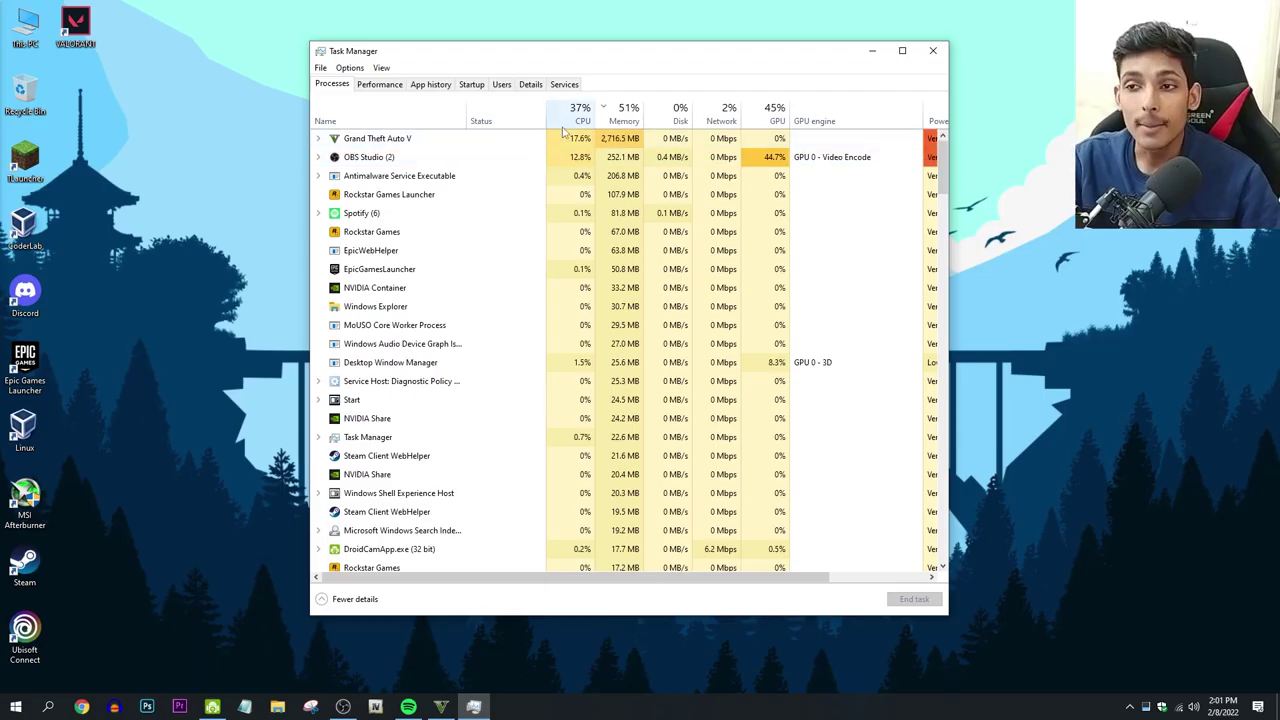
Sort the running processes by CPU usage and examine which background programs, such as wallpaper32.exe, use the most resources
click(565, 121)
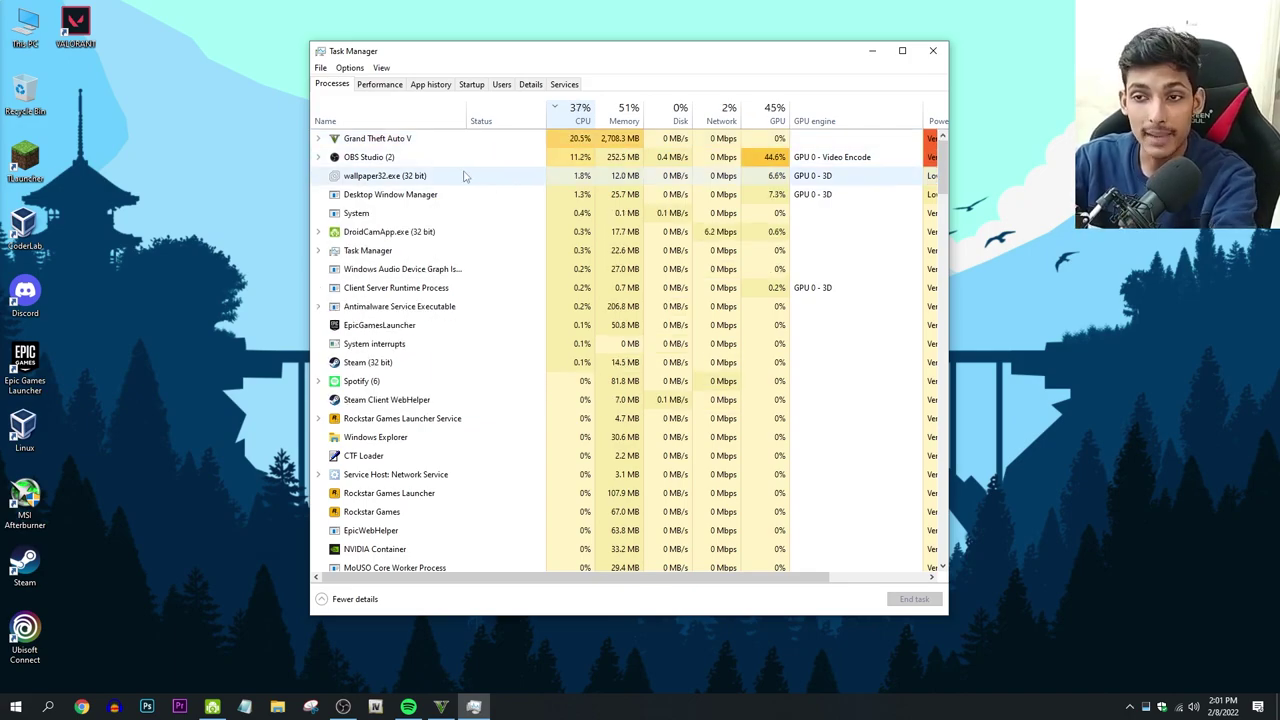
click(407, 139)
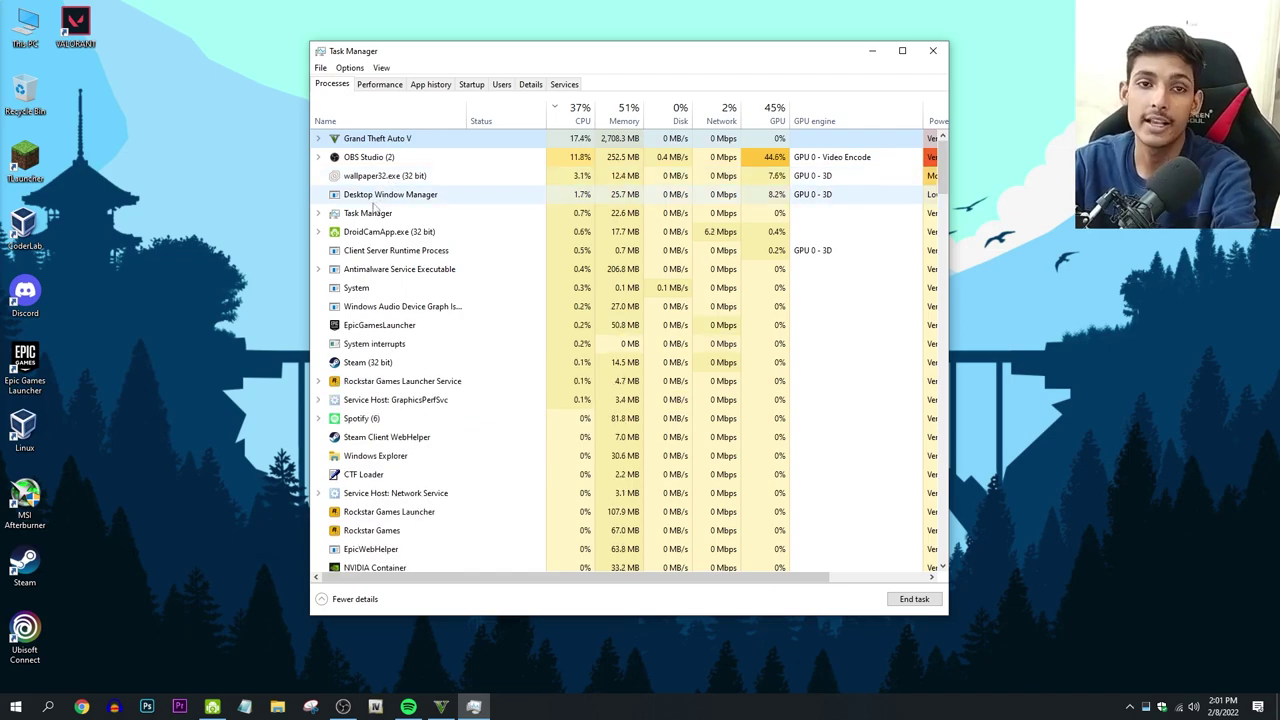
click(367, 158)
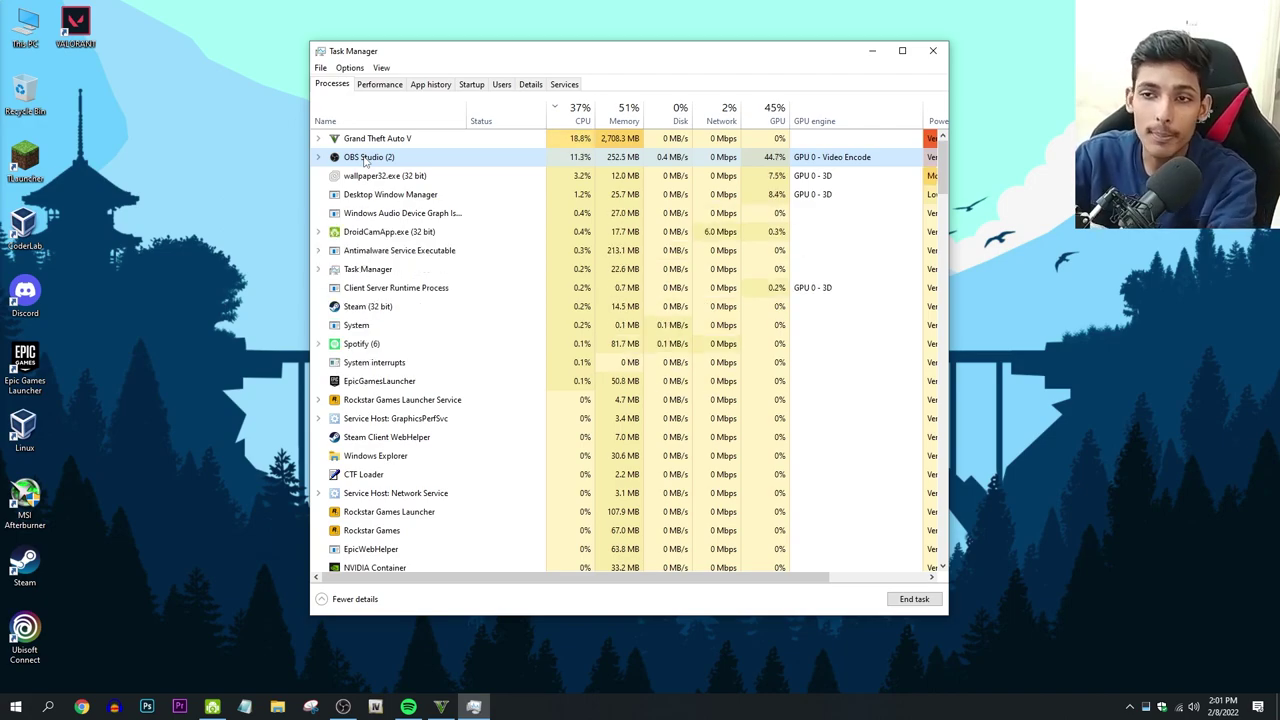
click(381, 177)
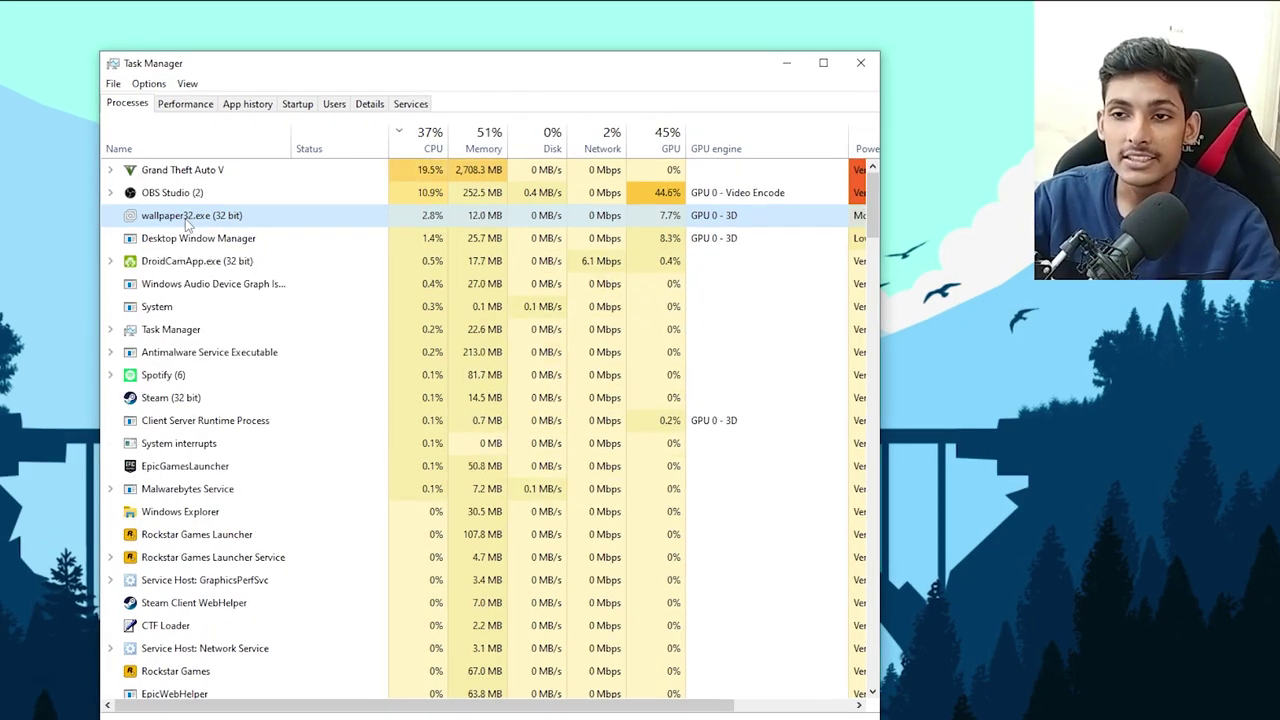
right_click(199, 218)
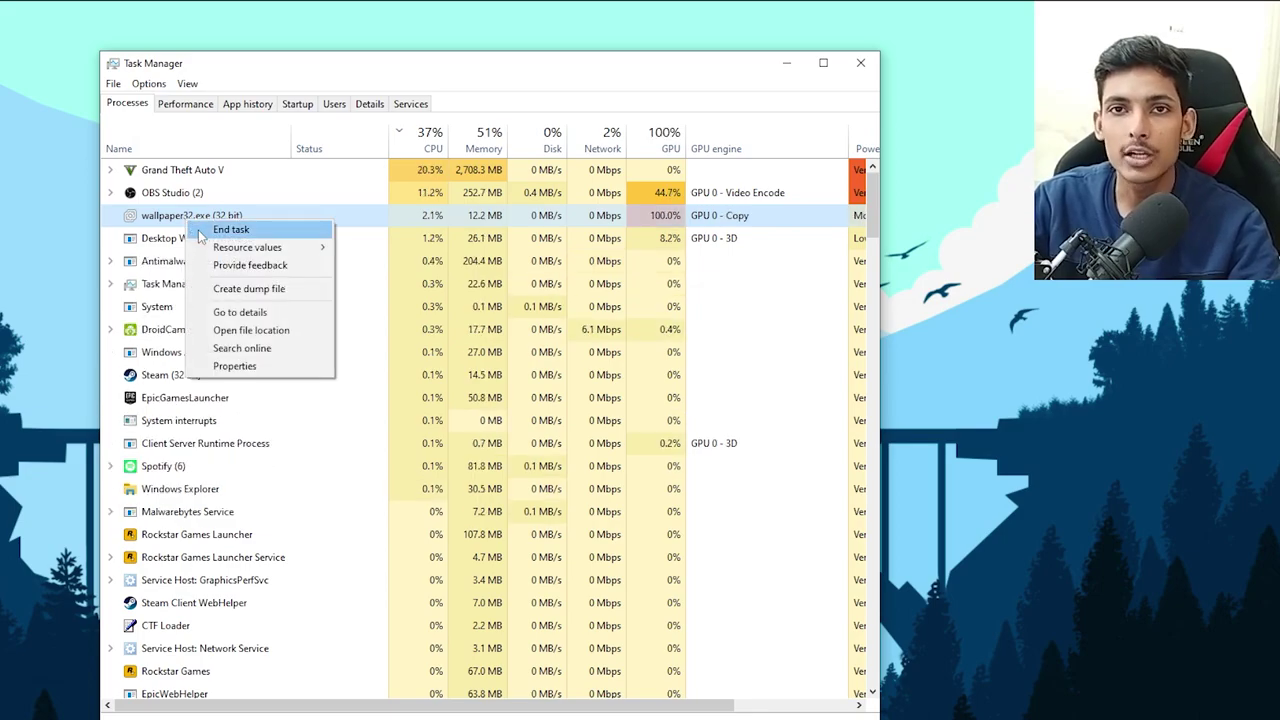
key(Escape)
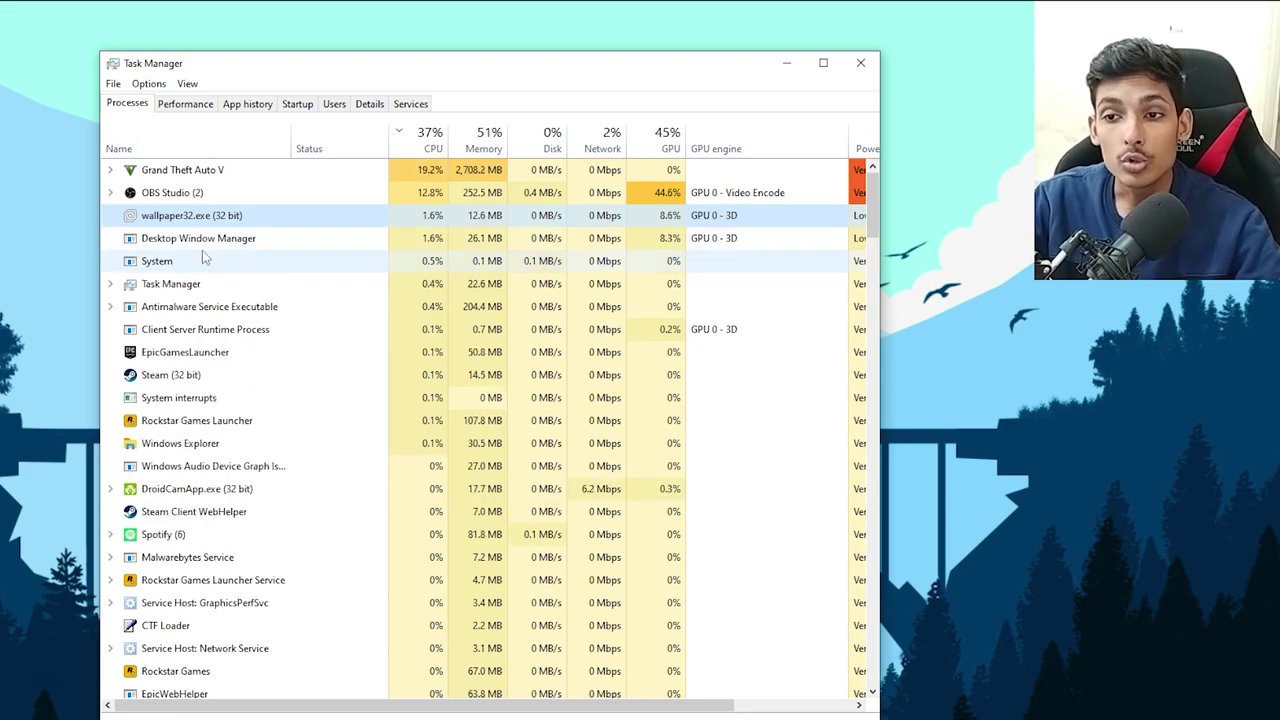
click(200, 244)
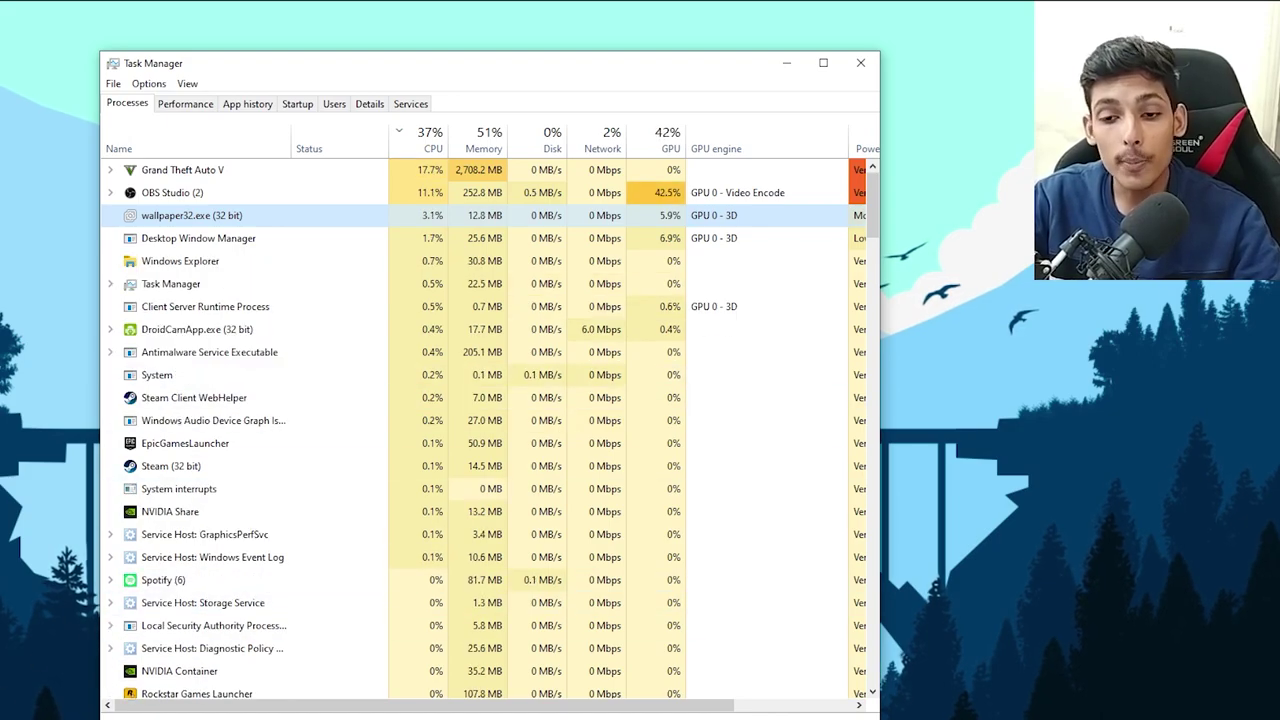
scroll(286, 375, down, 6)
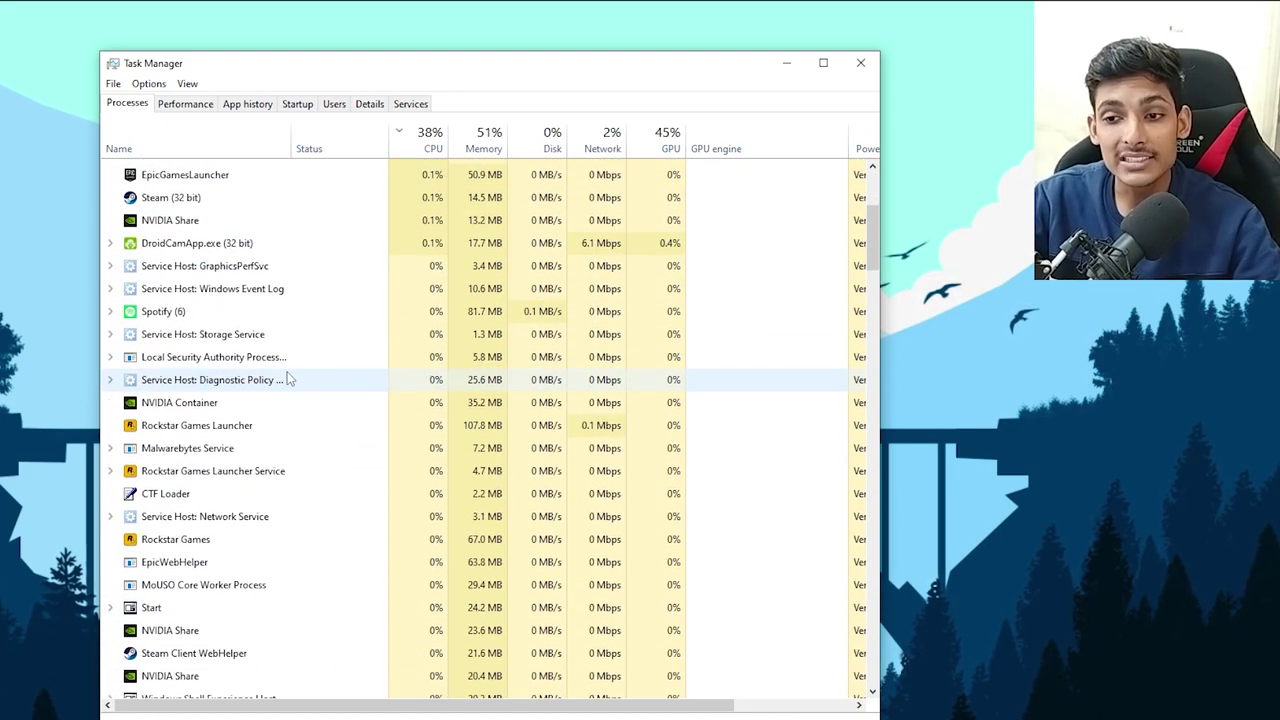
scroll(286, 375, up, 6)
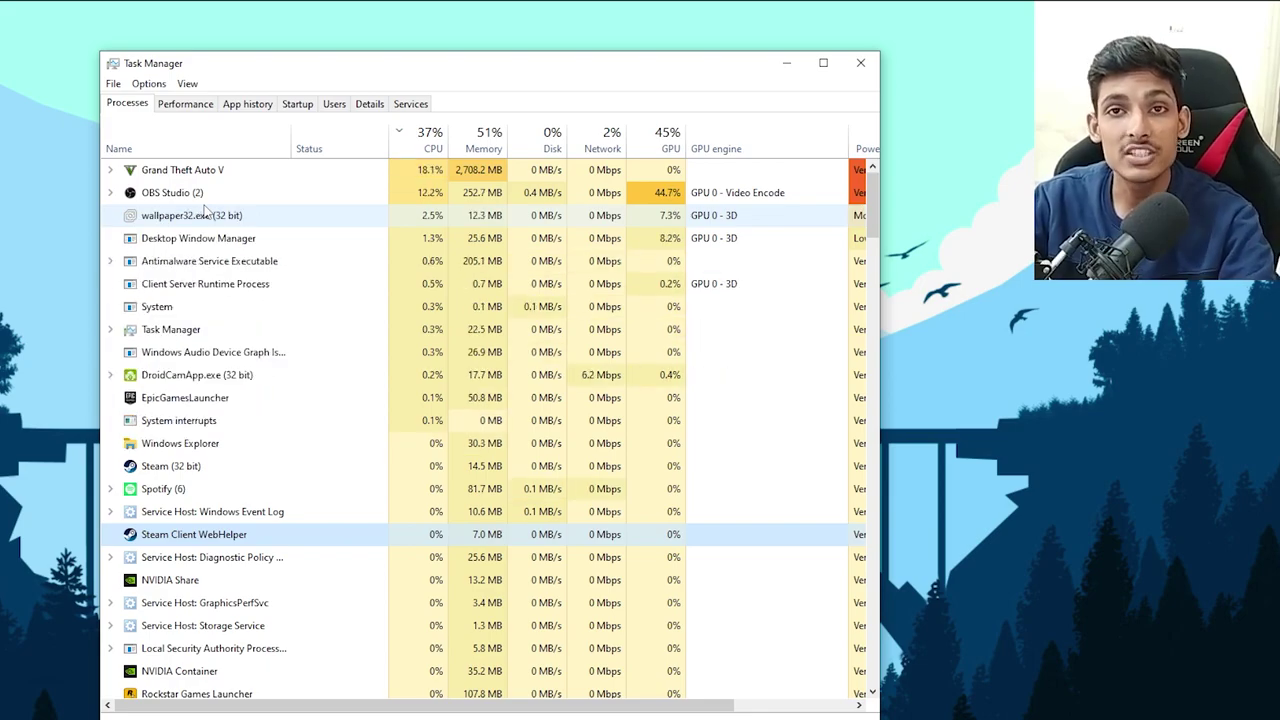
End the Windows Explorer task to free resources for the game
click(211, 470)
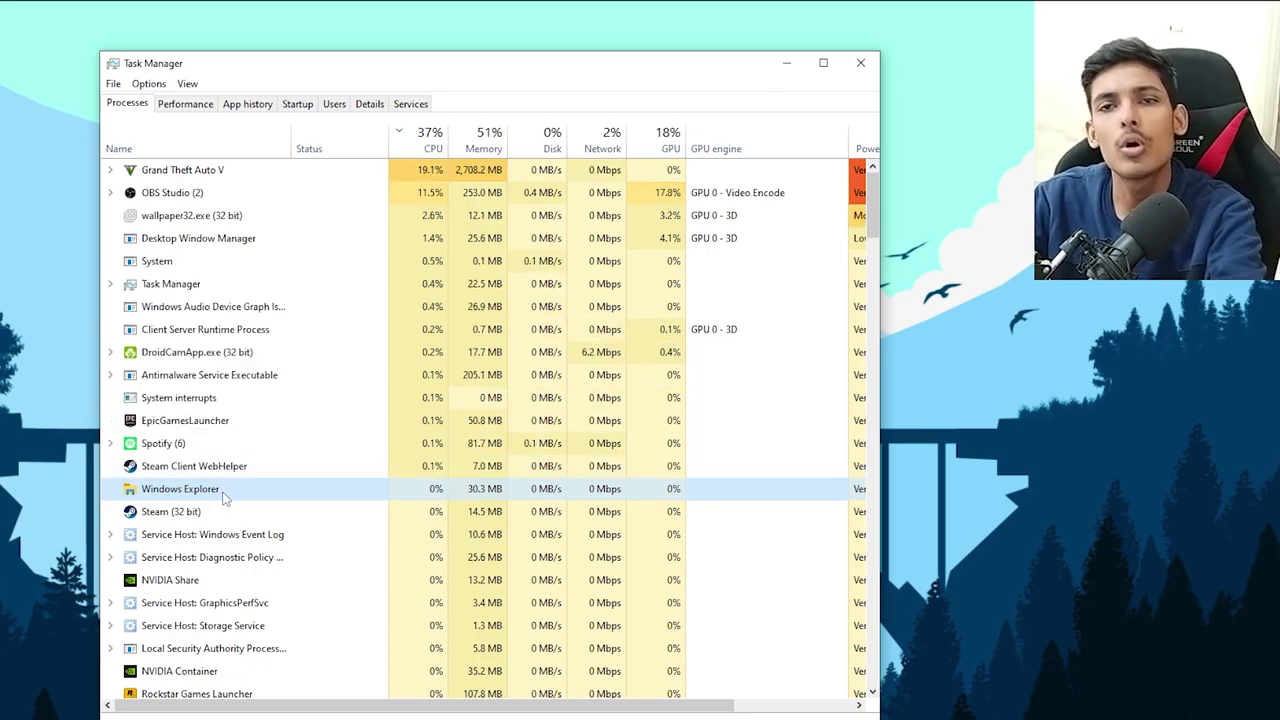
right_click(224, 494)
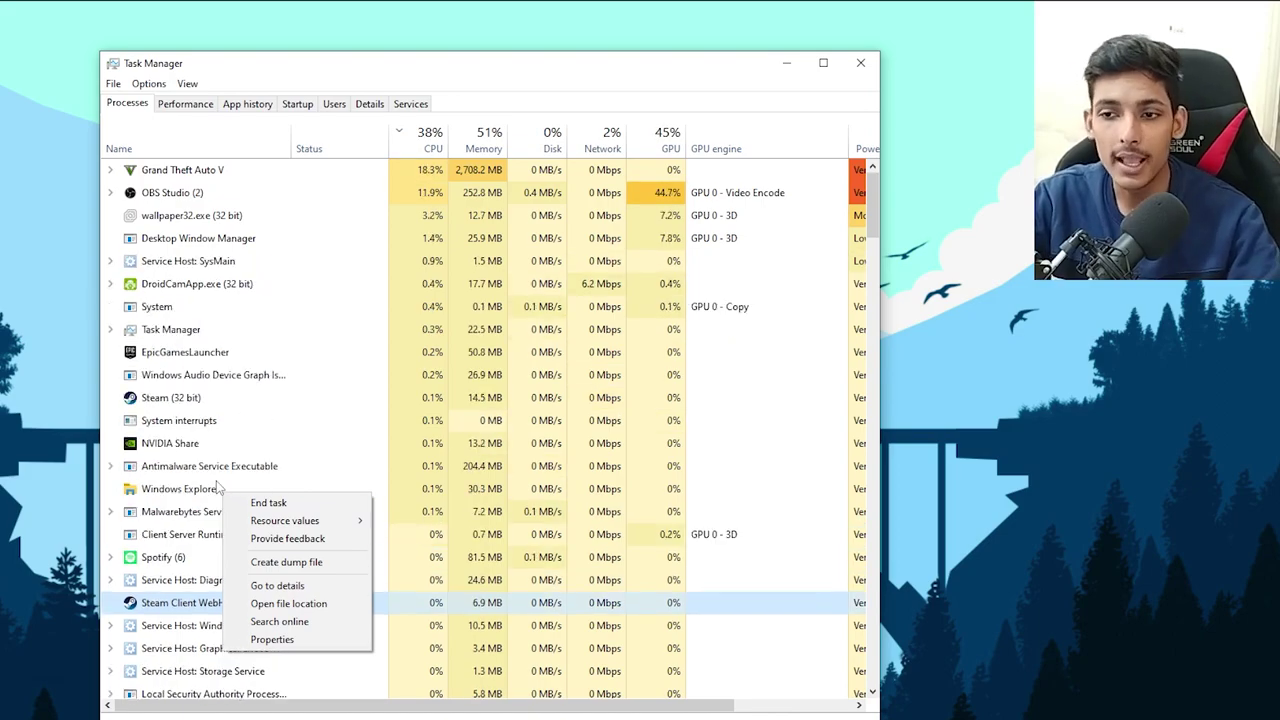
click(180, 580)
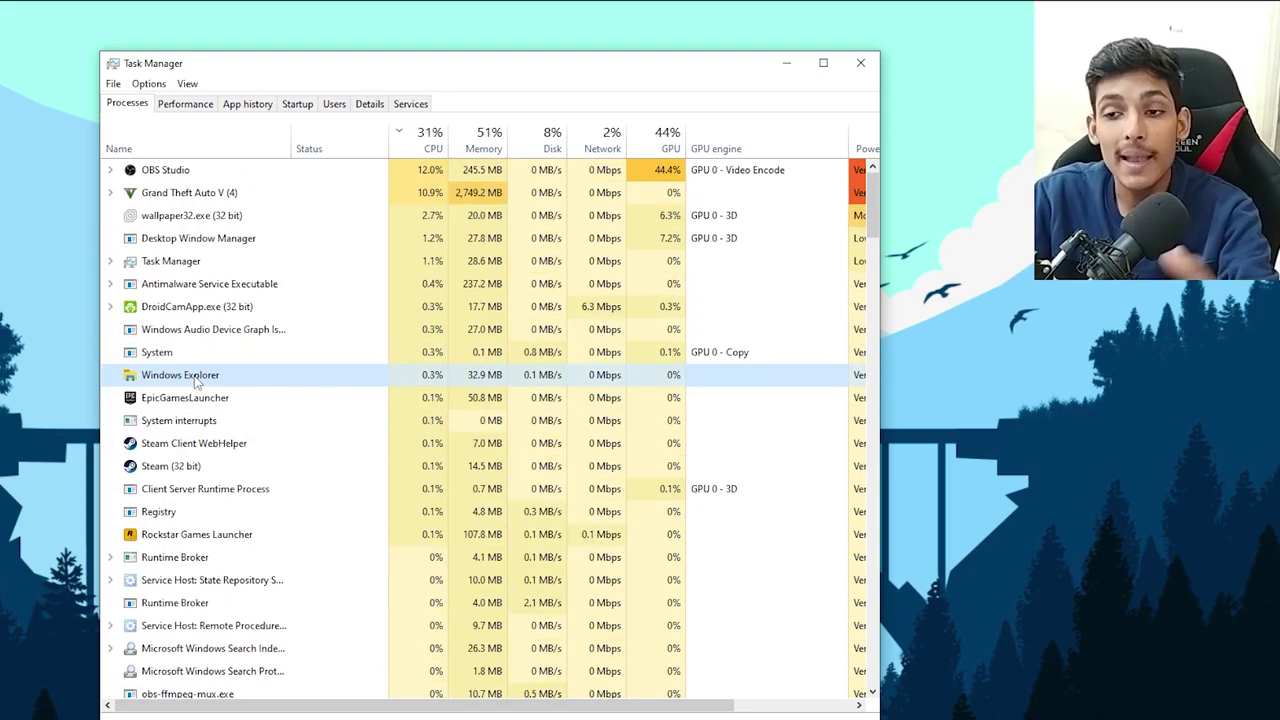
right_click(192, 378)
click(229, 405)
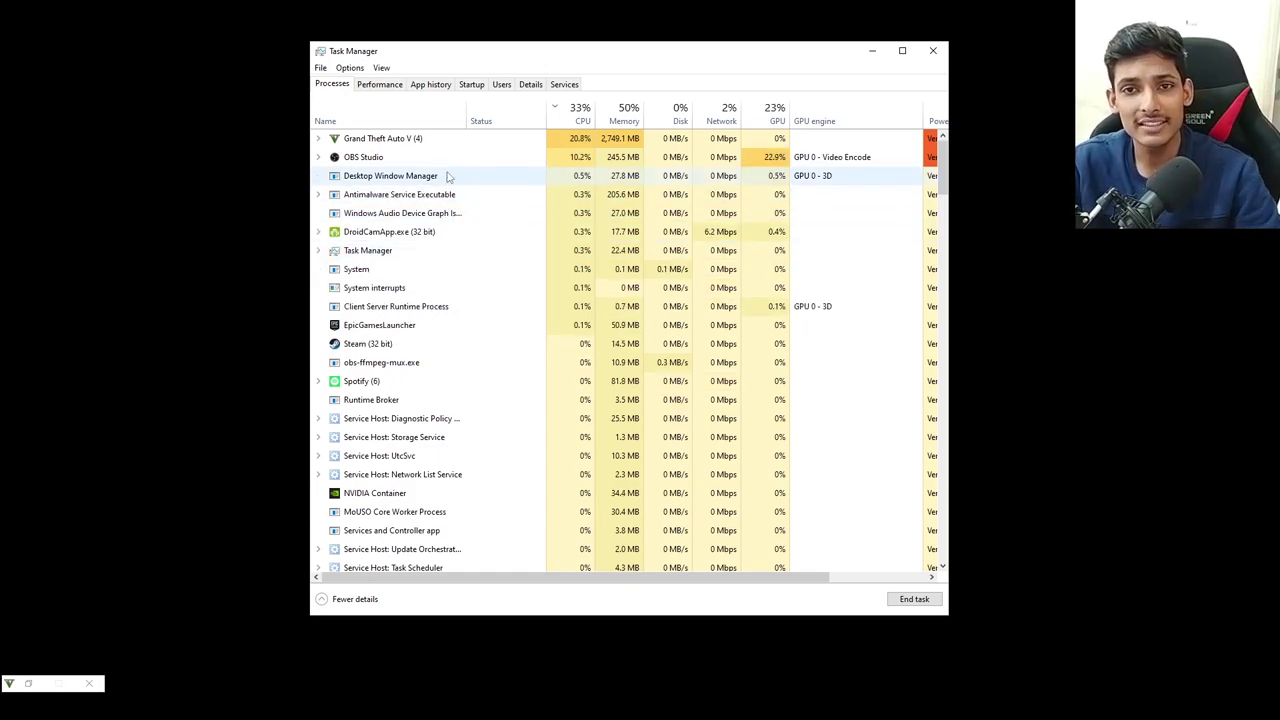
Switch from Task Manager back to the running Grand Theft Auto V game
key(alt+Tab)
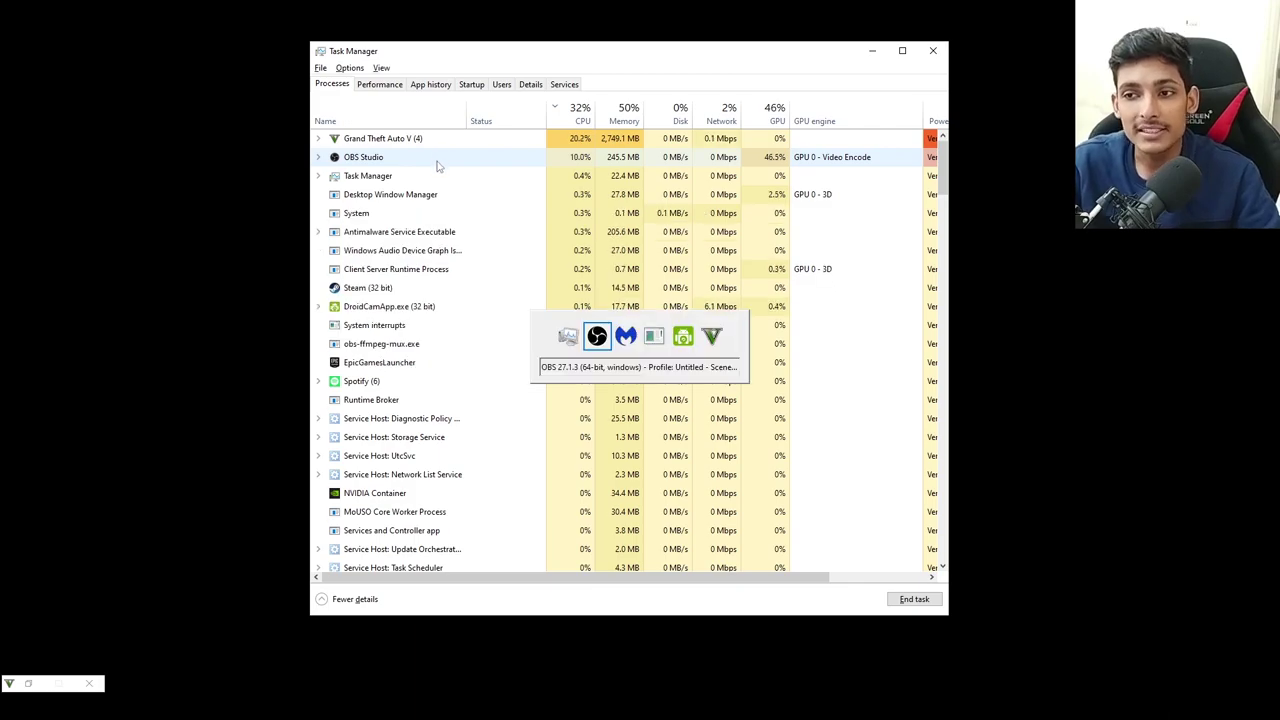
key(alt+Tab)
key(alt+Tab)
key(alt+Tab)
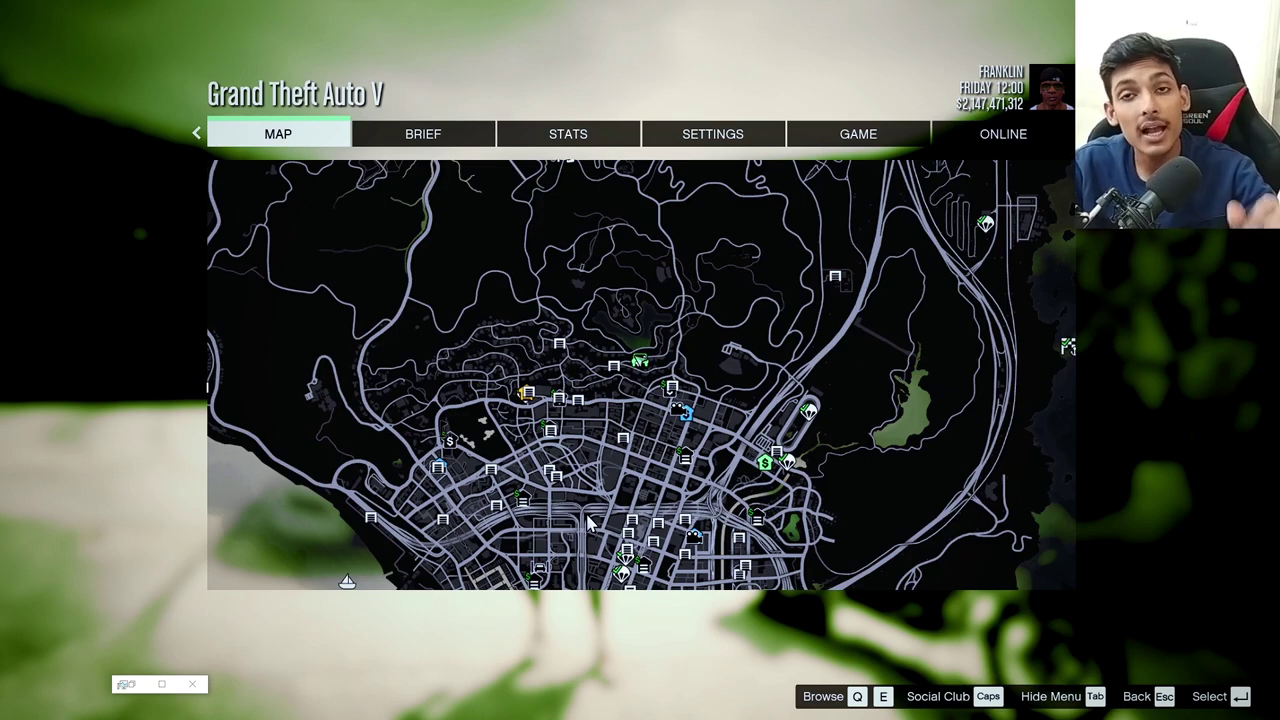
Reopen Task Manager from the game and restart Windows Explorer by running EXPLORER.EXE as a new task
key(ctrl+shift+Escape)
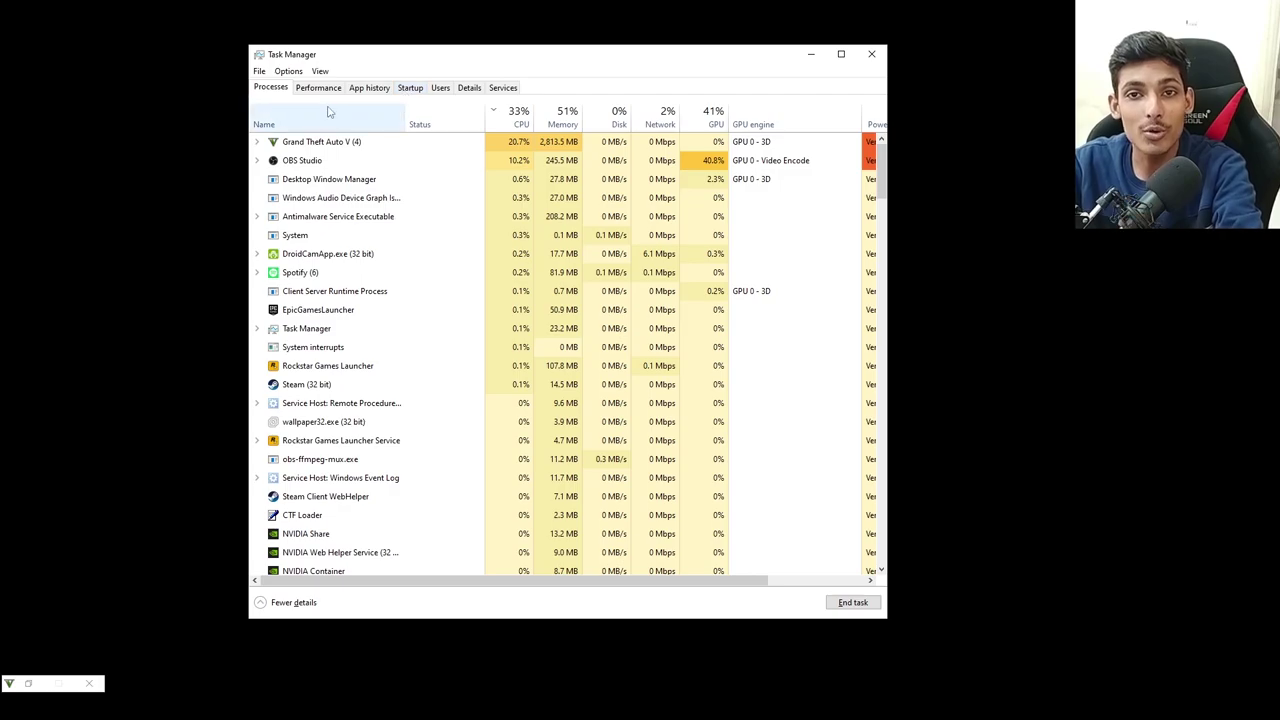
click(259, 71)
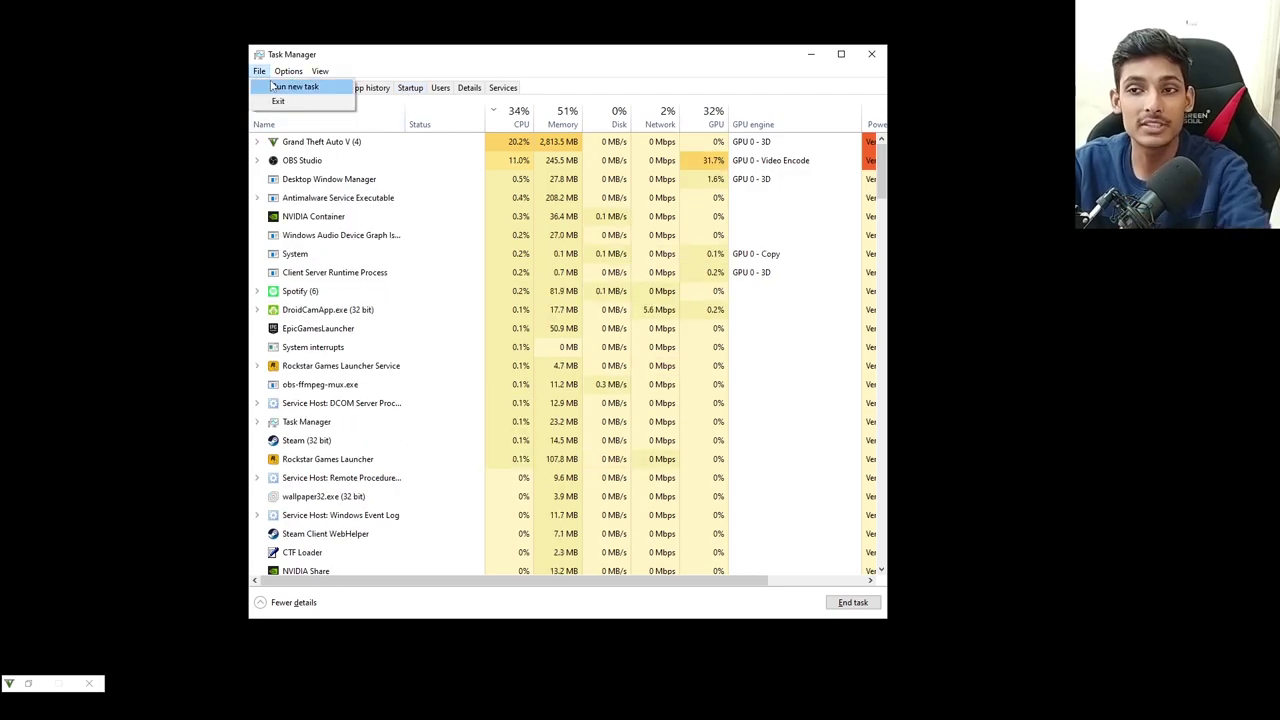
click(271, 86)
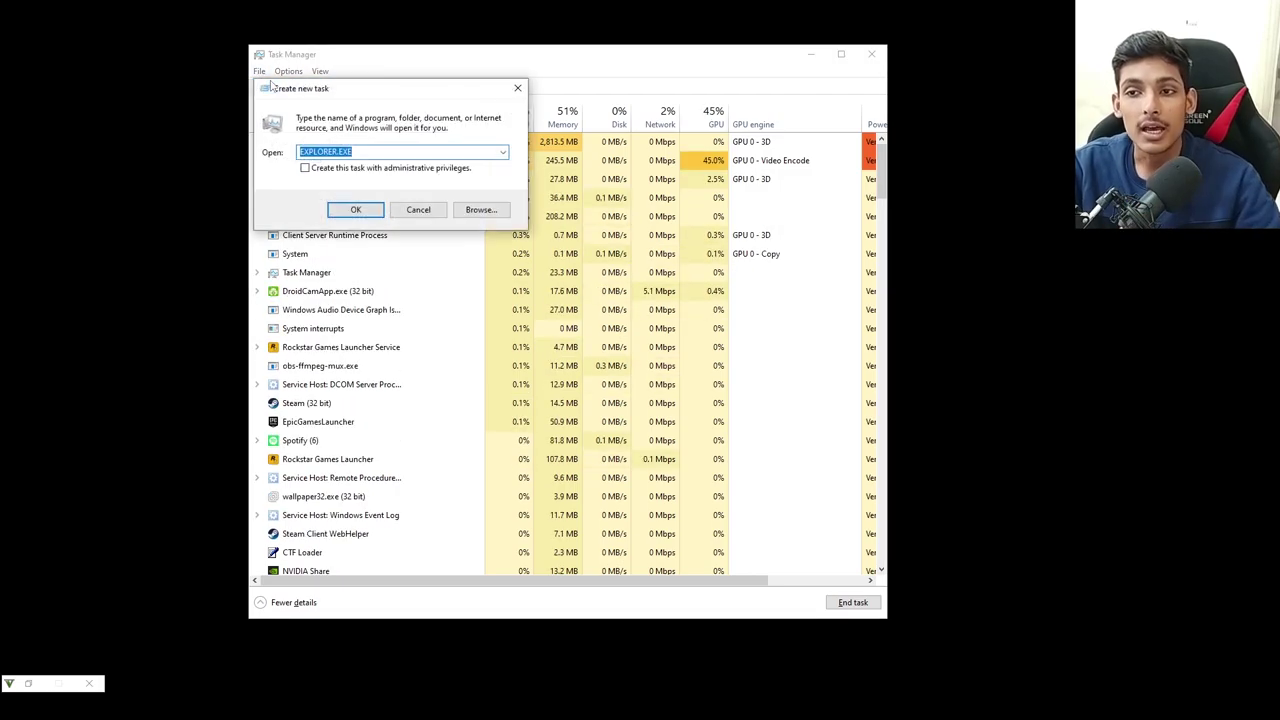
click(354, 210)
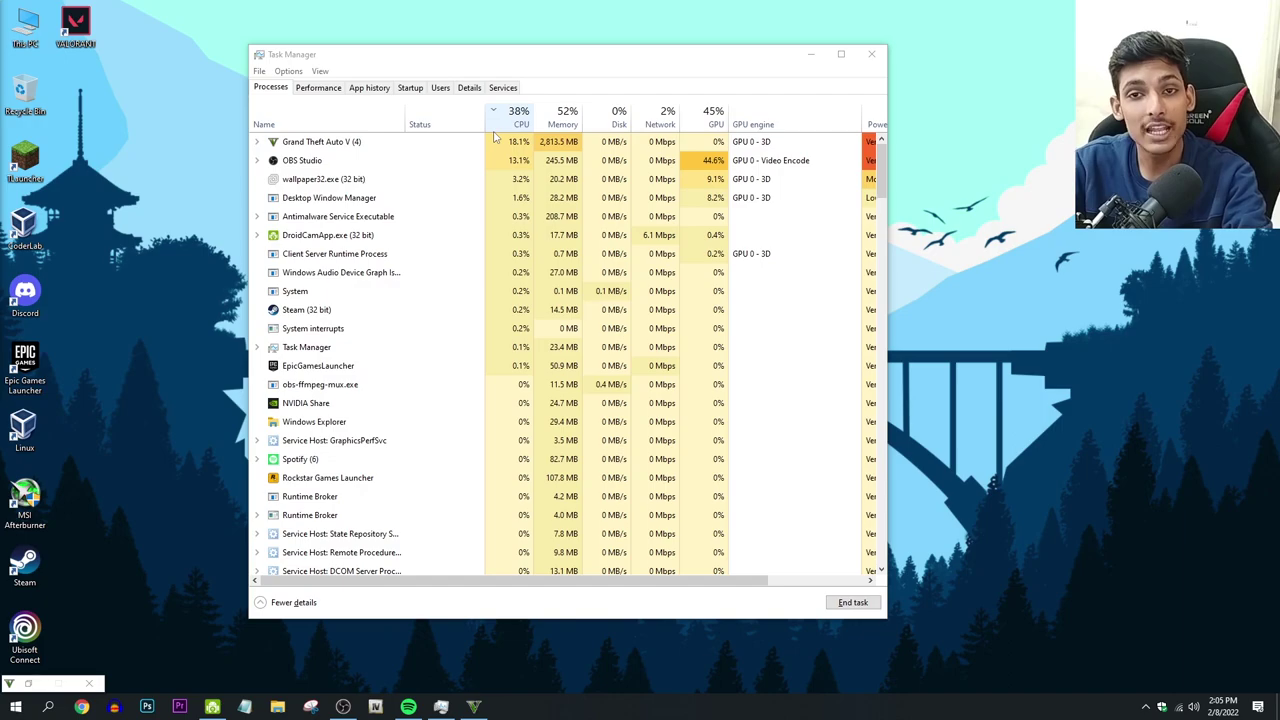
Sort the processes by memory usage and look up the Spotify process online before returning to Task Manager
click(563, 117)
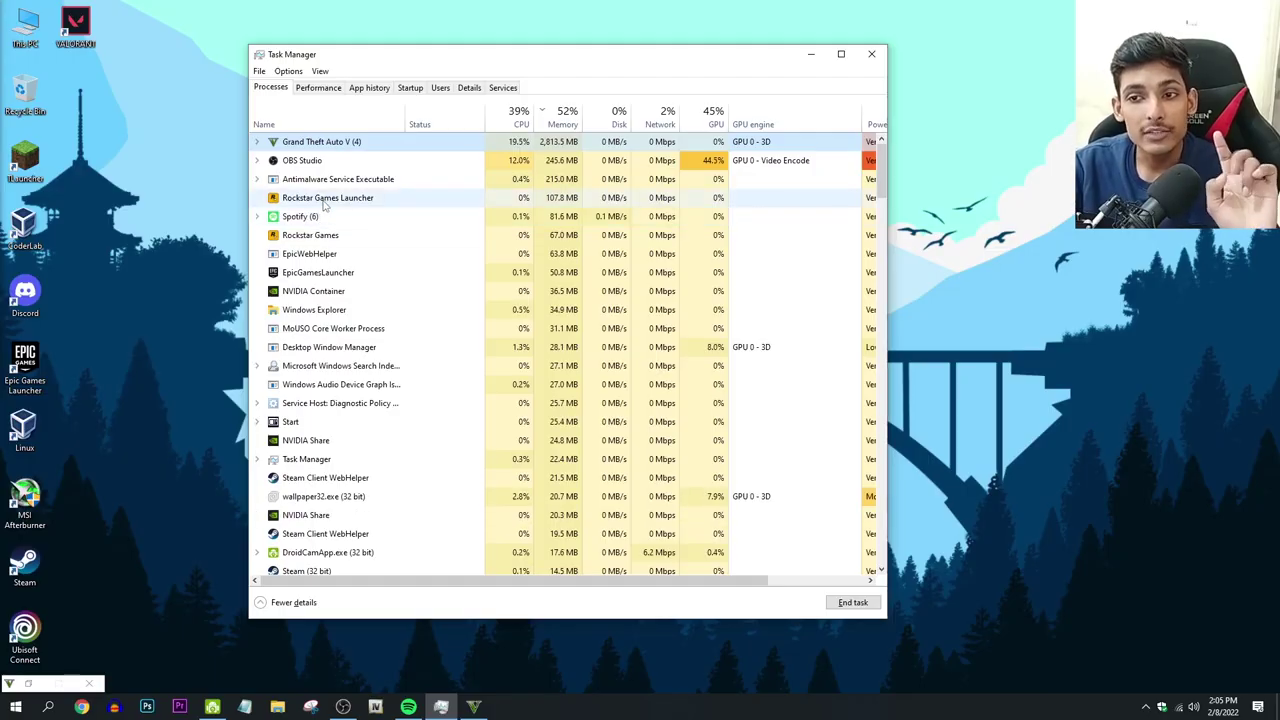
click(325, 200)
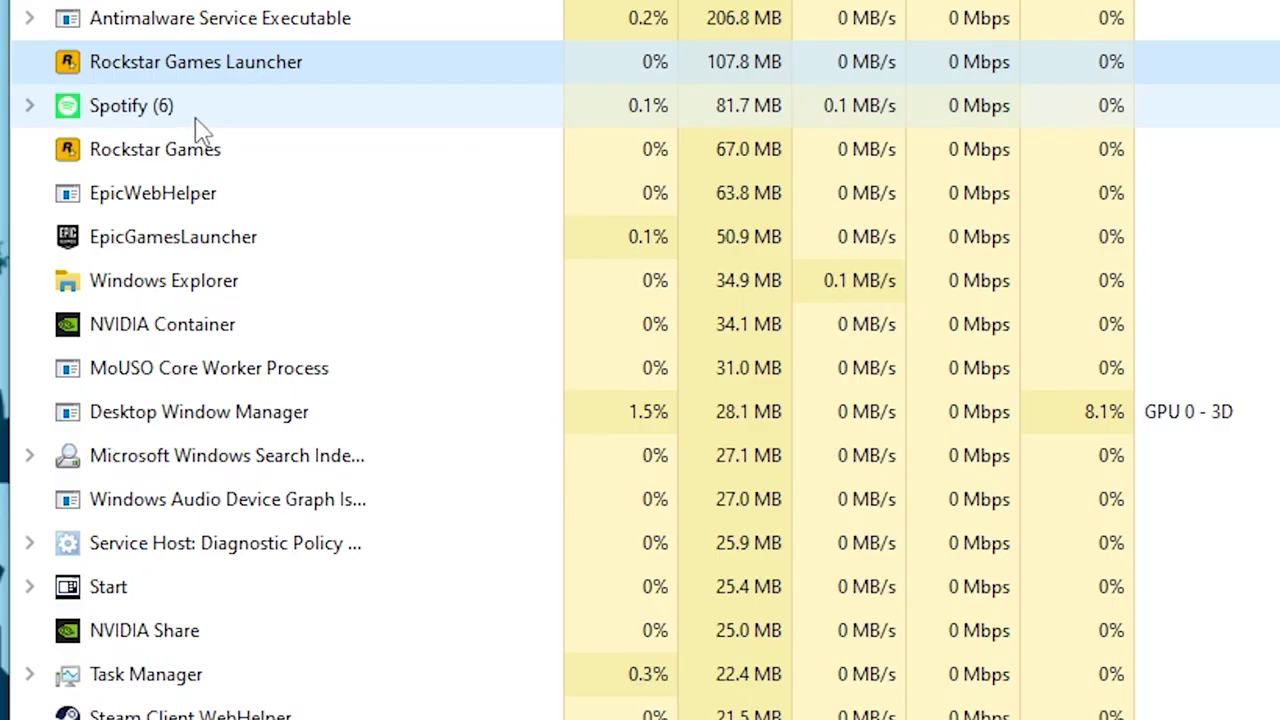
right_click(199, 128)
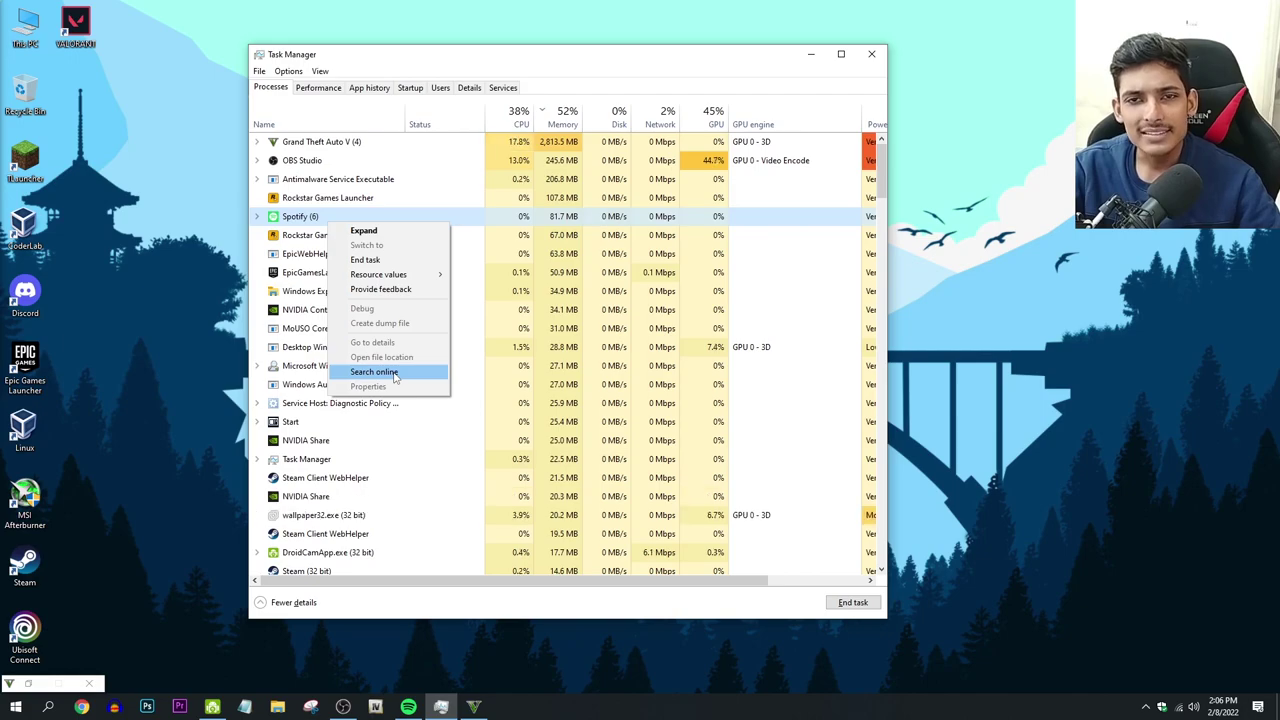
click(374, 372)
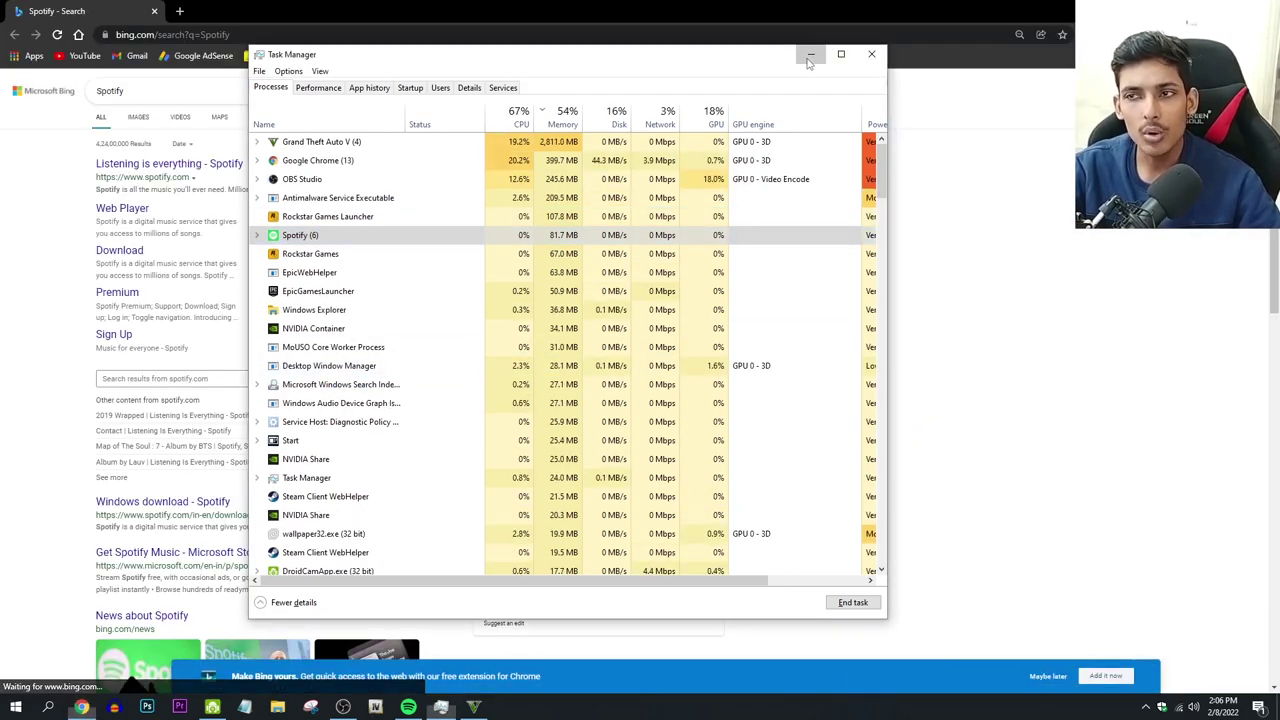
click(811, 54)
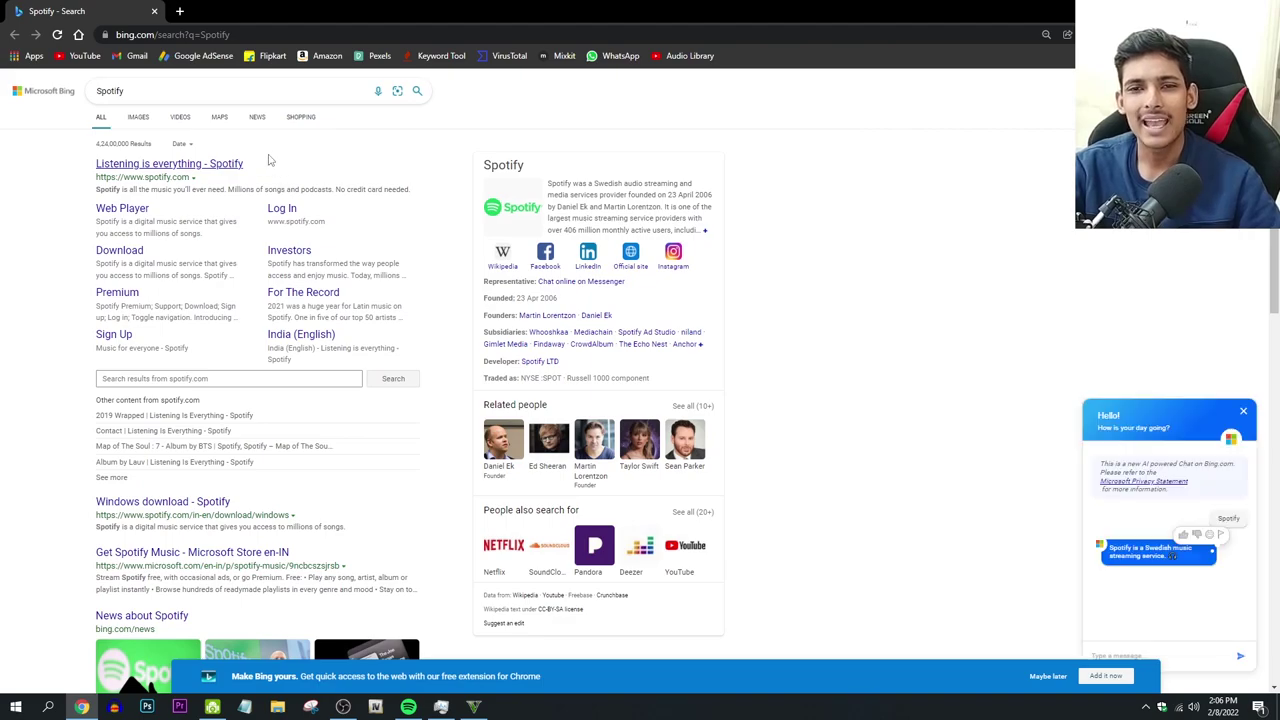
click(211, 97)
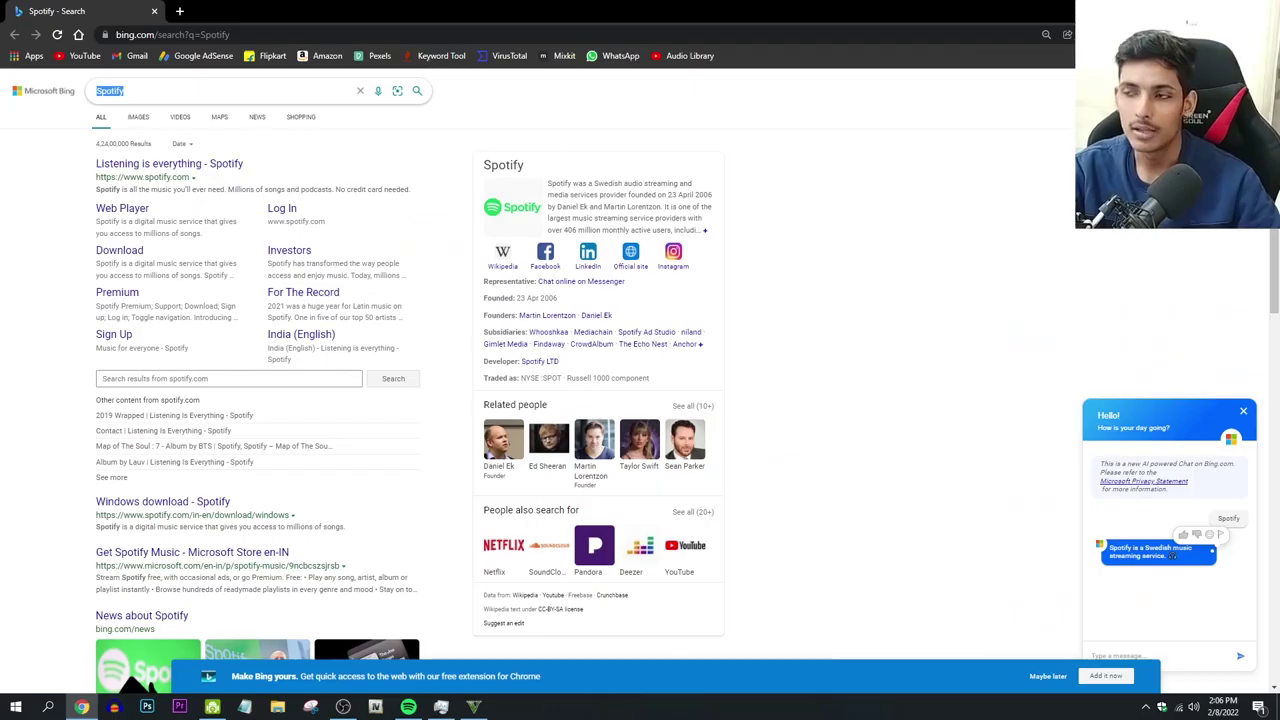
key(super+d)
click(440, 705)
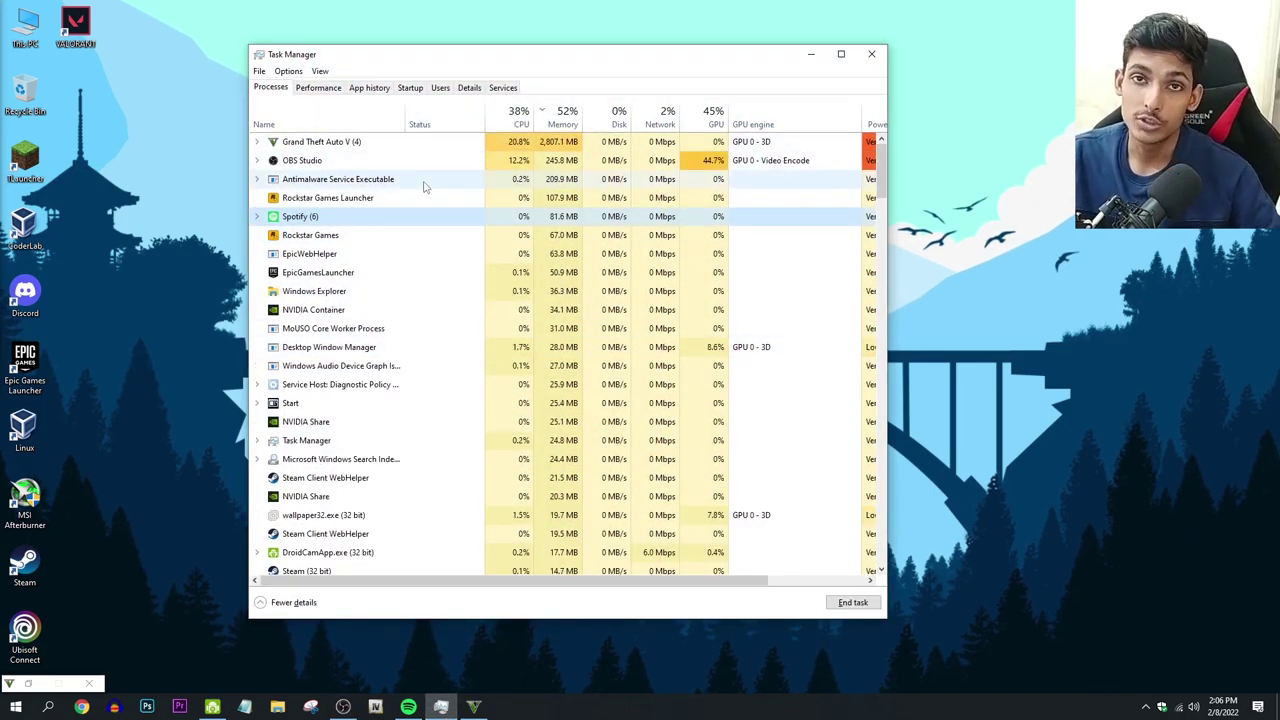
Expand the Antimalware Service Executable process and inspect the Microsoft Defender Antivirus service it contains
click(363, 182)
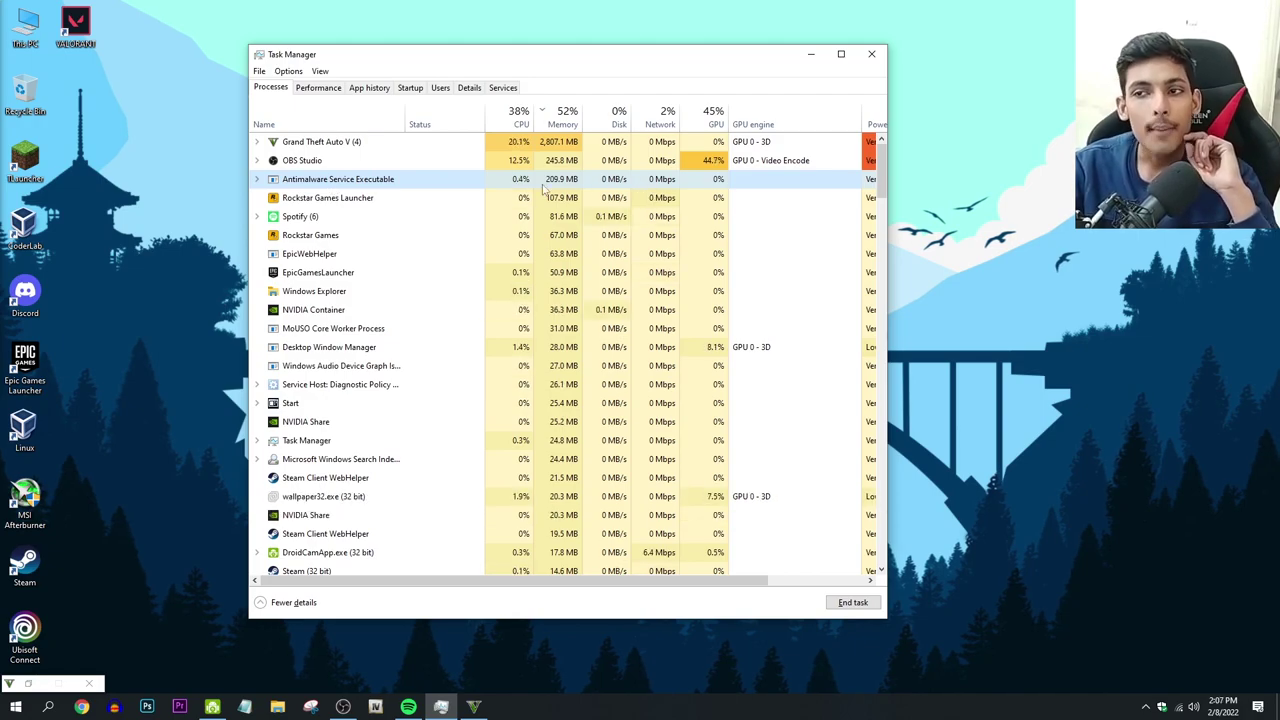
click(257, 179)
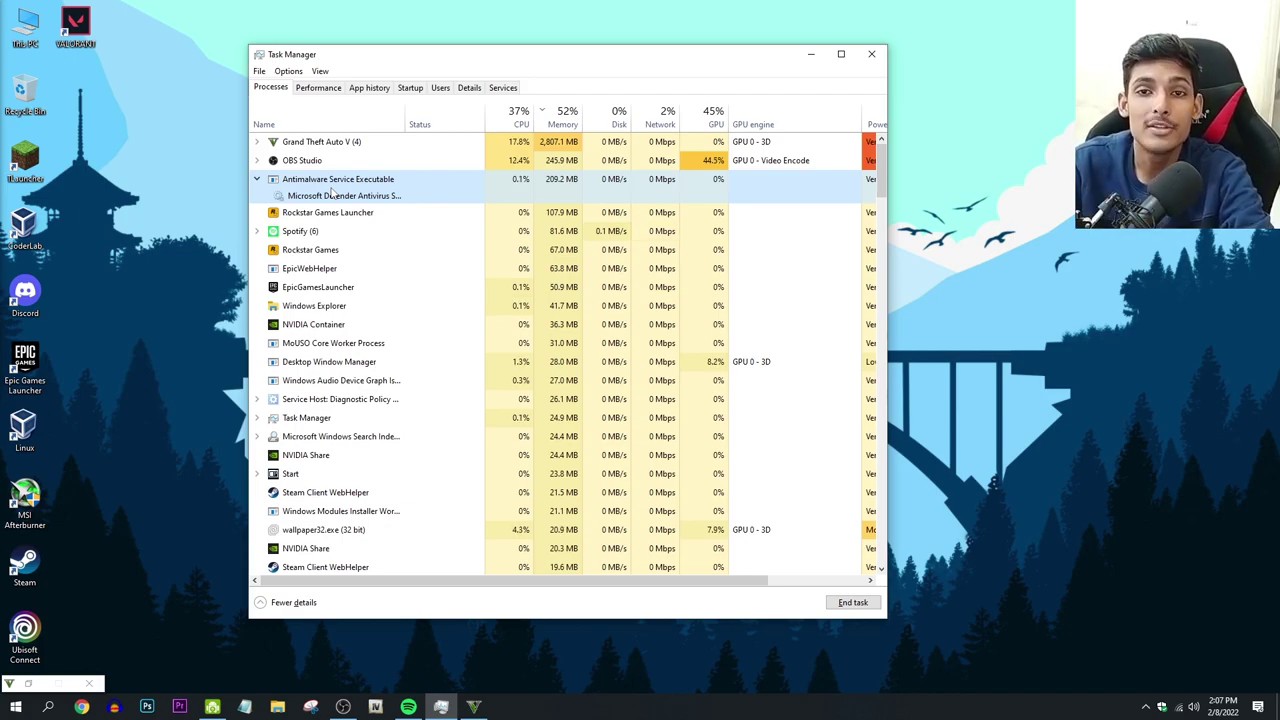
click(345, 196)
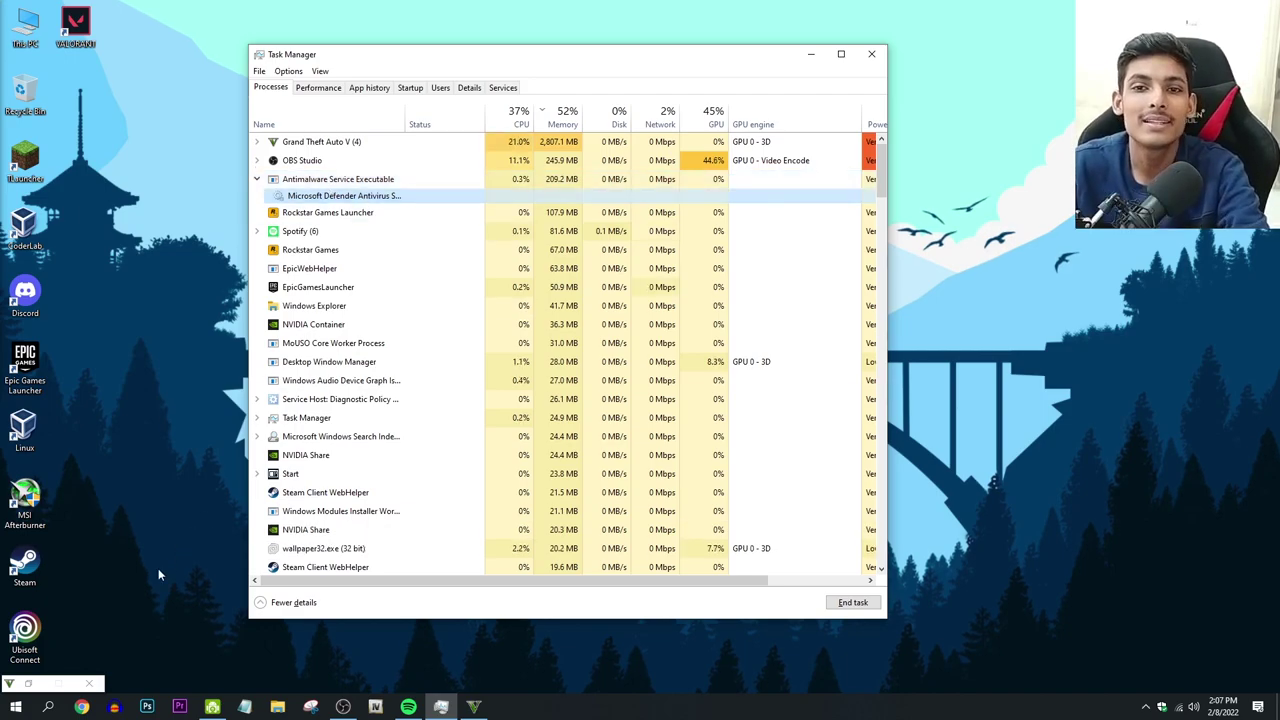
Find and open the Windows Services app, and minimize Task Manager to uncover the services list
click(47, 706)
text(sev)
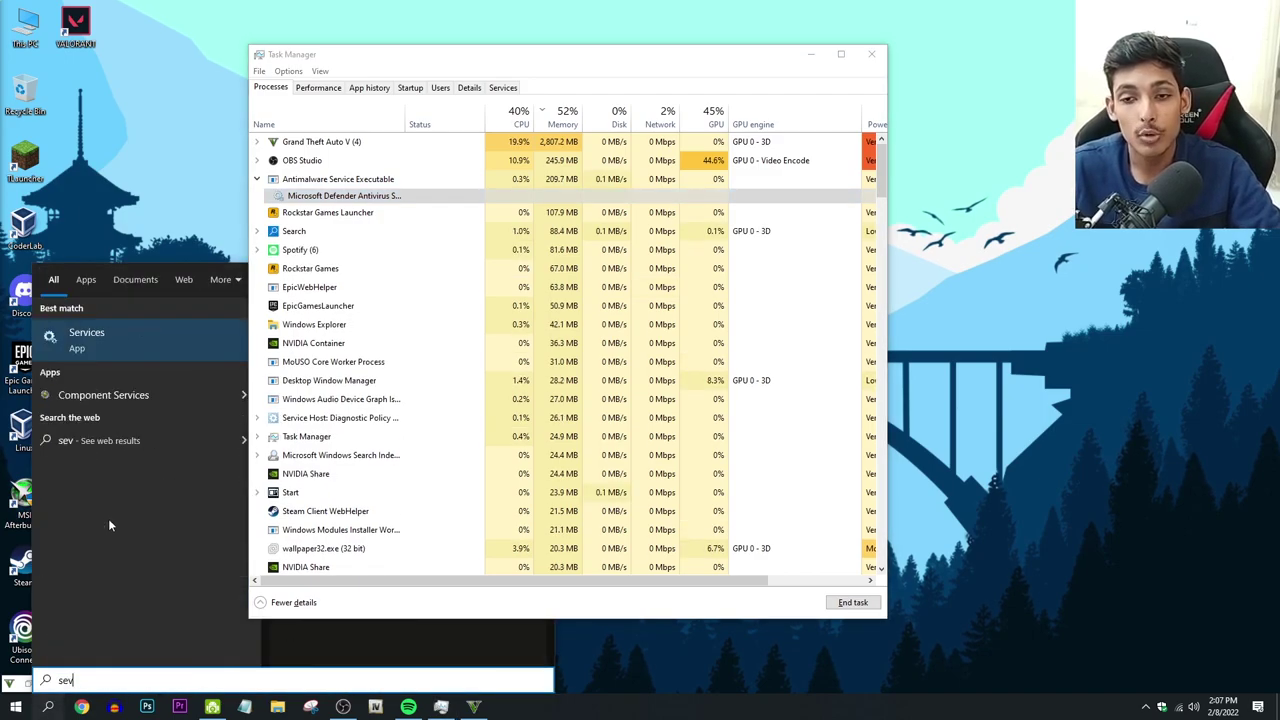
click(100, 346)
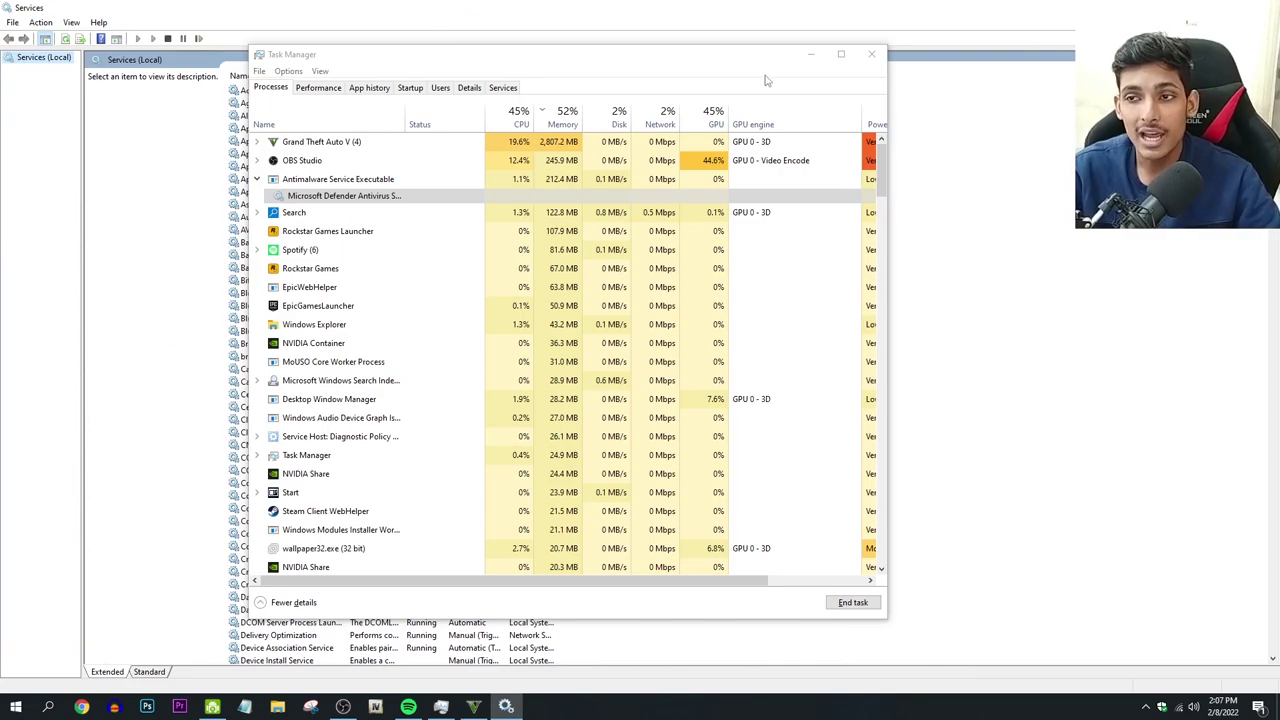
click(792, 70)
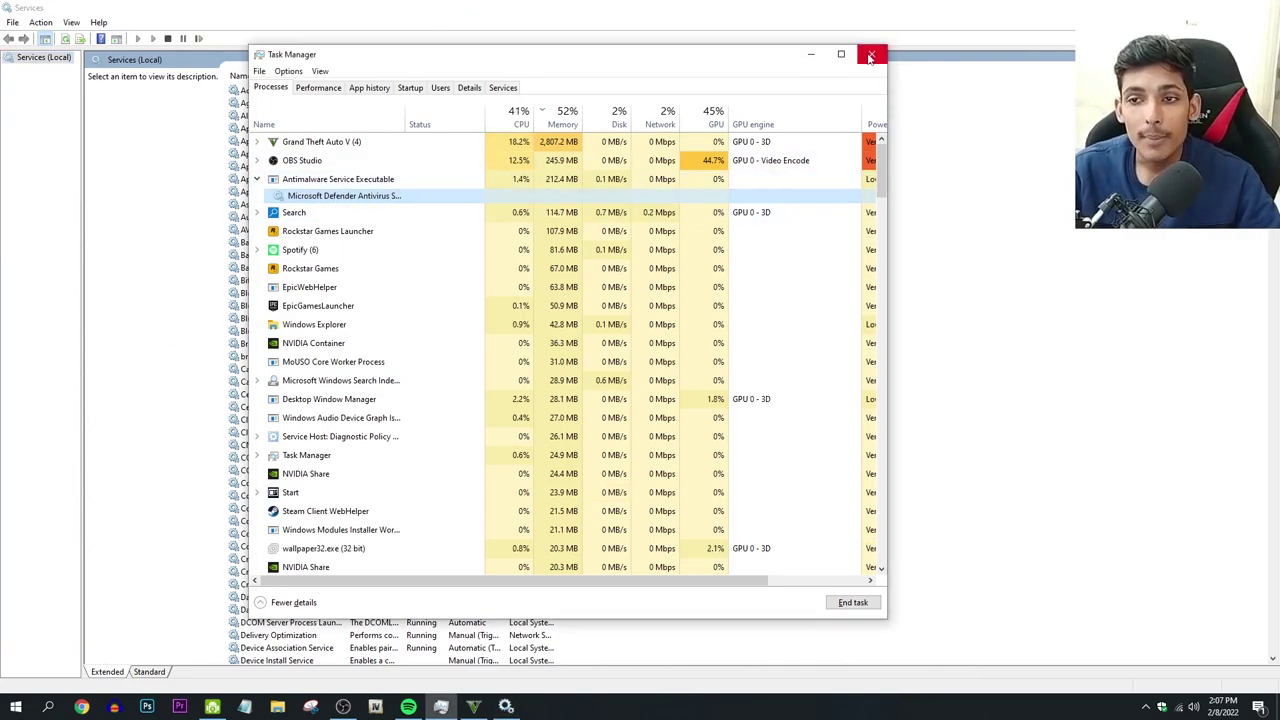
click(810, 54)
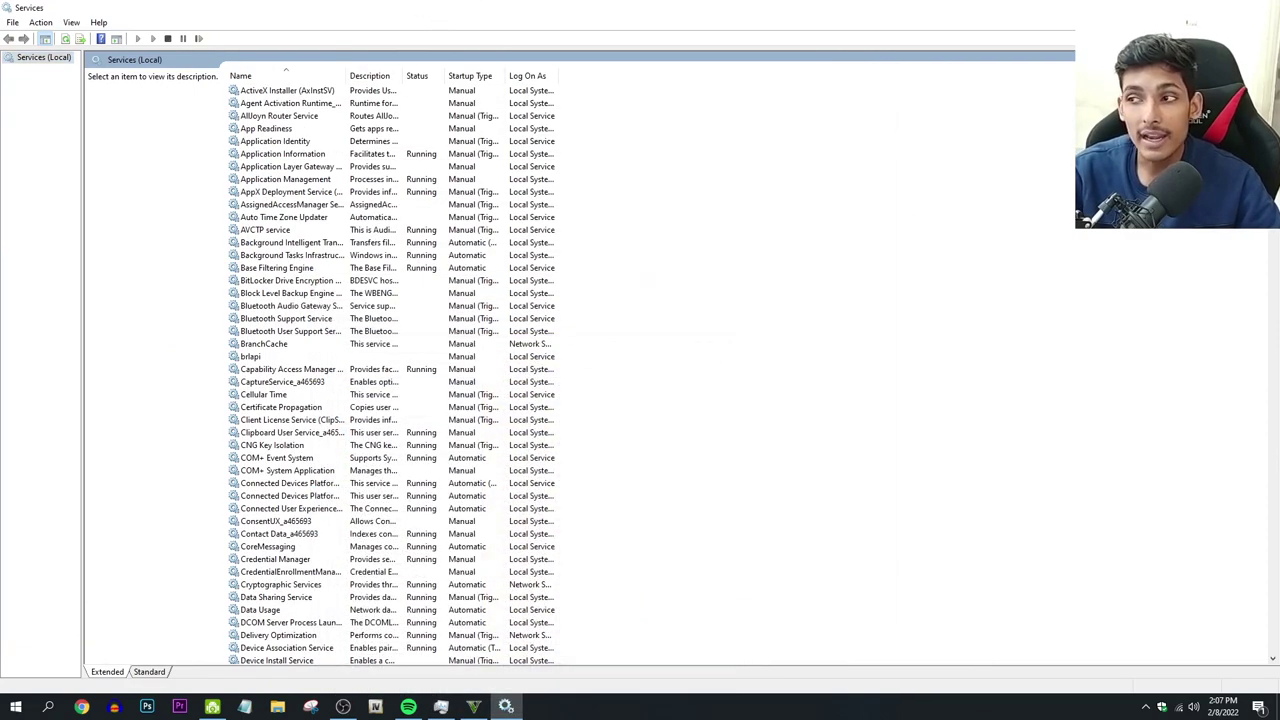
Look through the services list and view the description of the Windows Update service
scroll(1276, 628, down, 20)
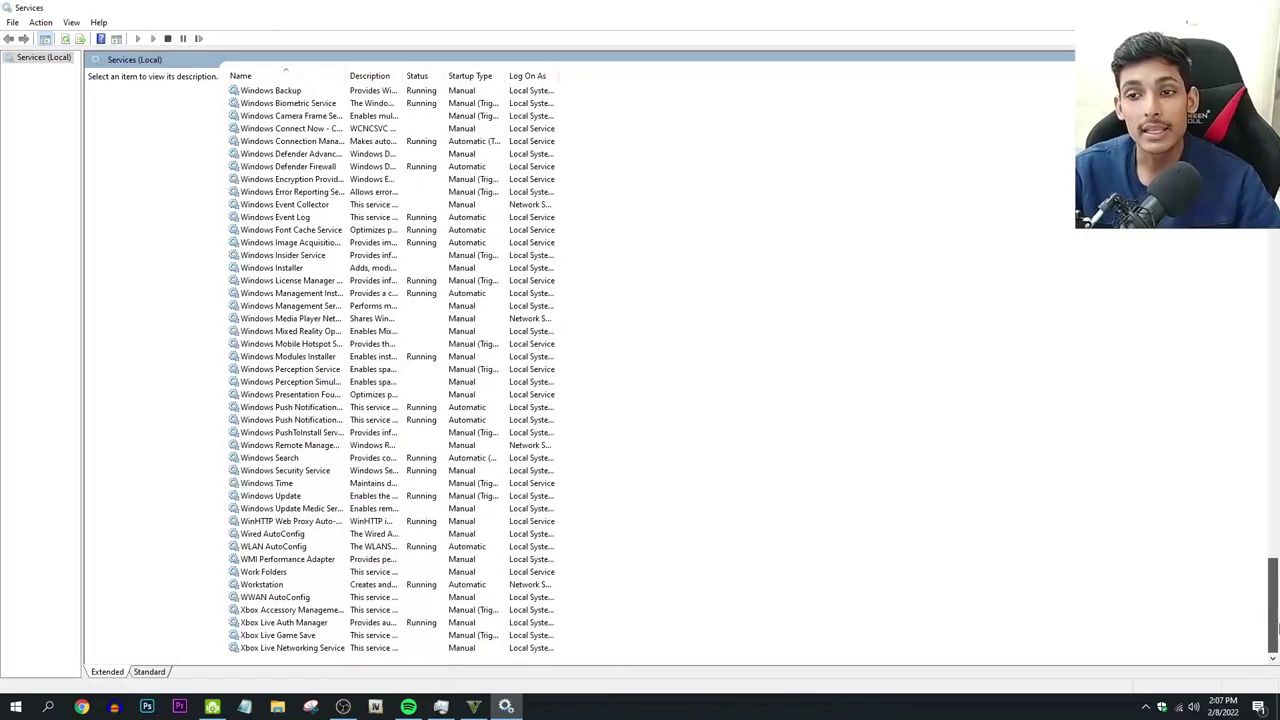
click(312, 383)
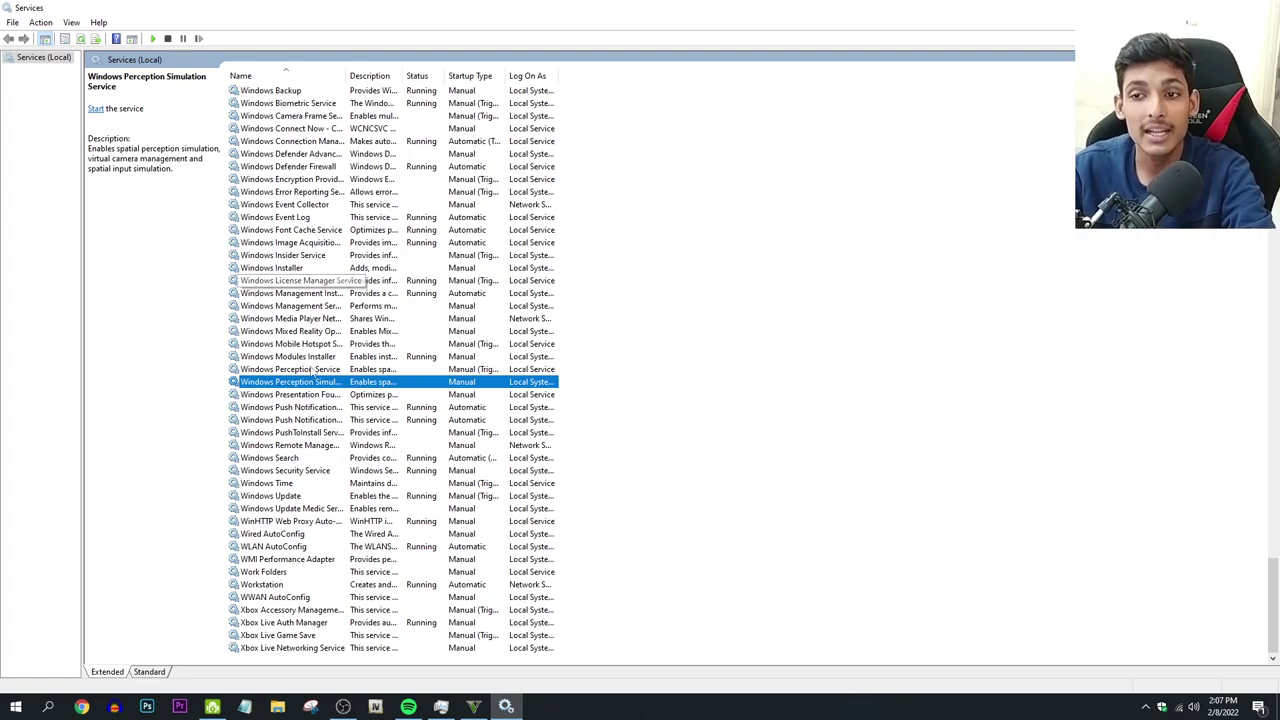
click(291, 497)
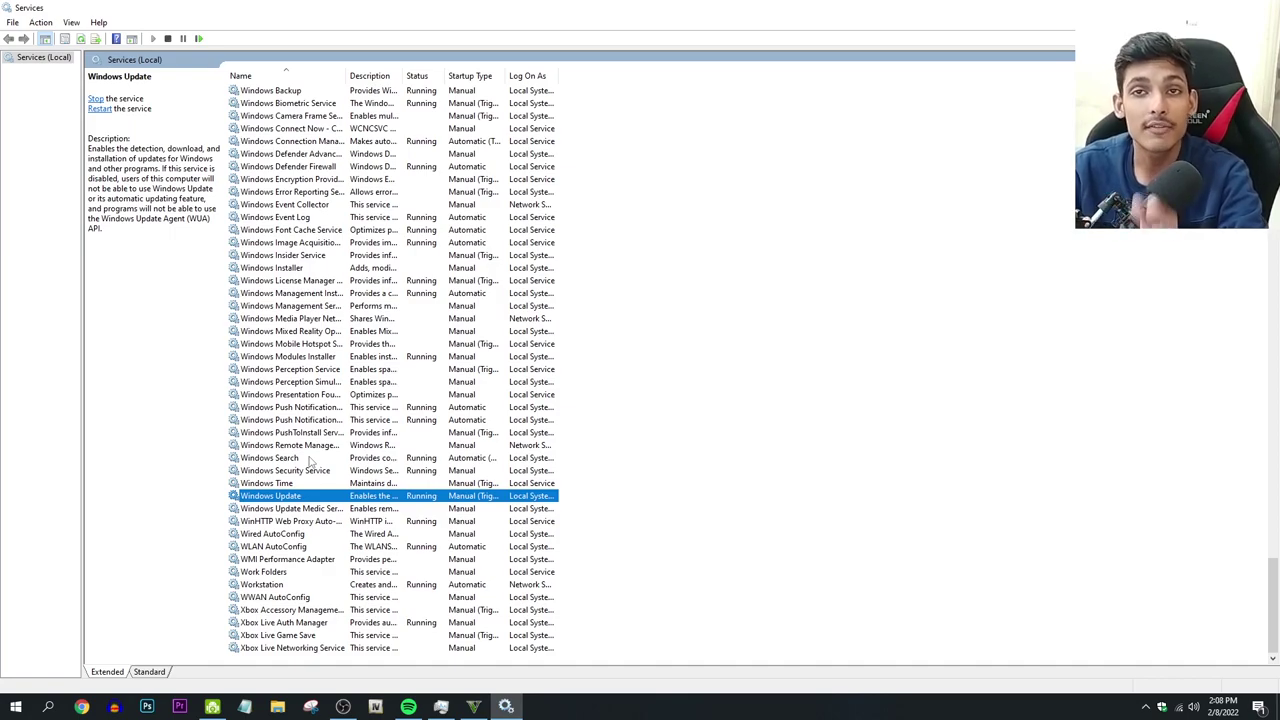
scroll(376, 490, up, 7)
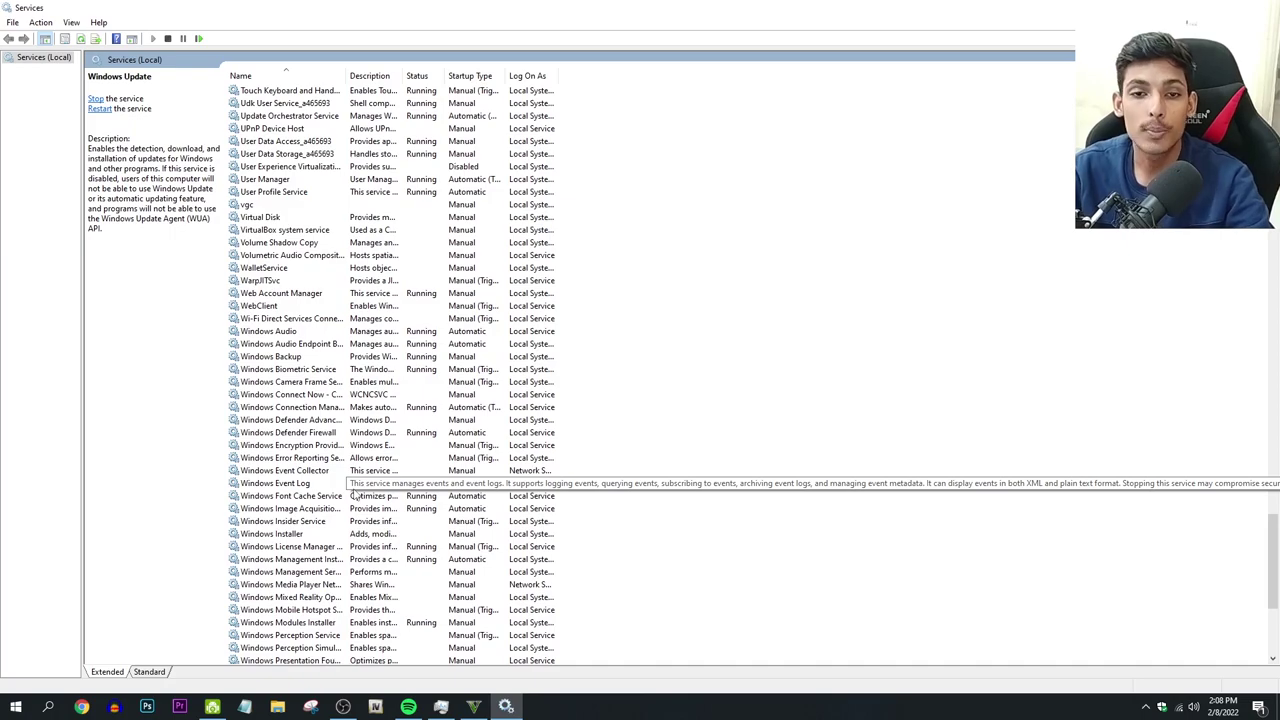
scroll(355, 490, up, 2)
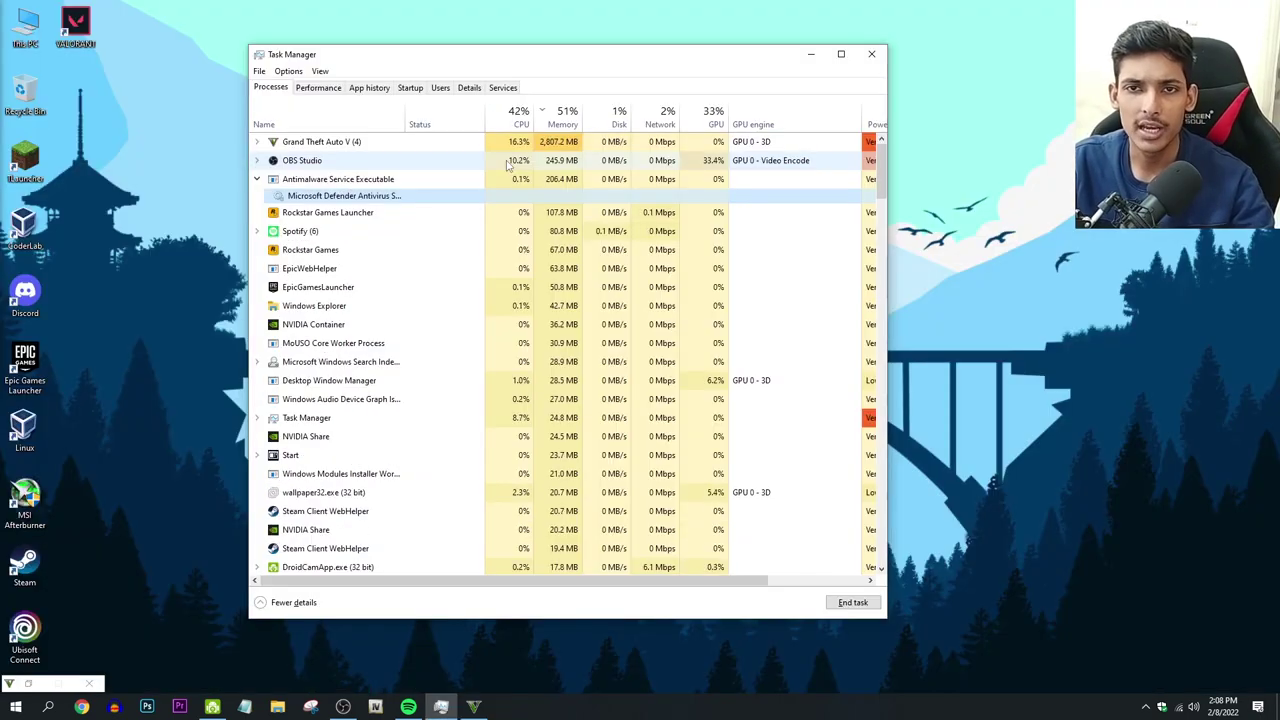
In Task Manager, expand the Grand Theft Auto V process group and examine the game and Rockstar Games subprocesses
click(343, 145)
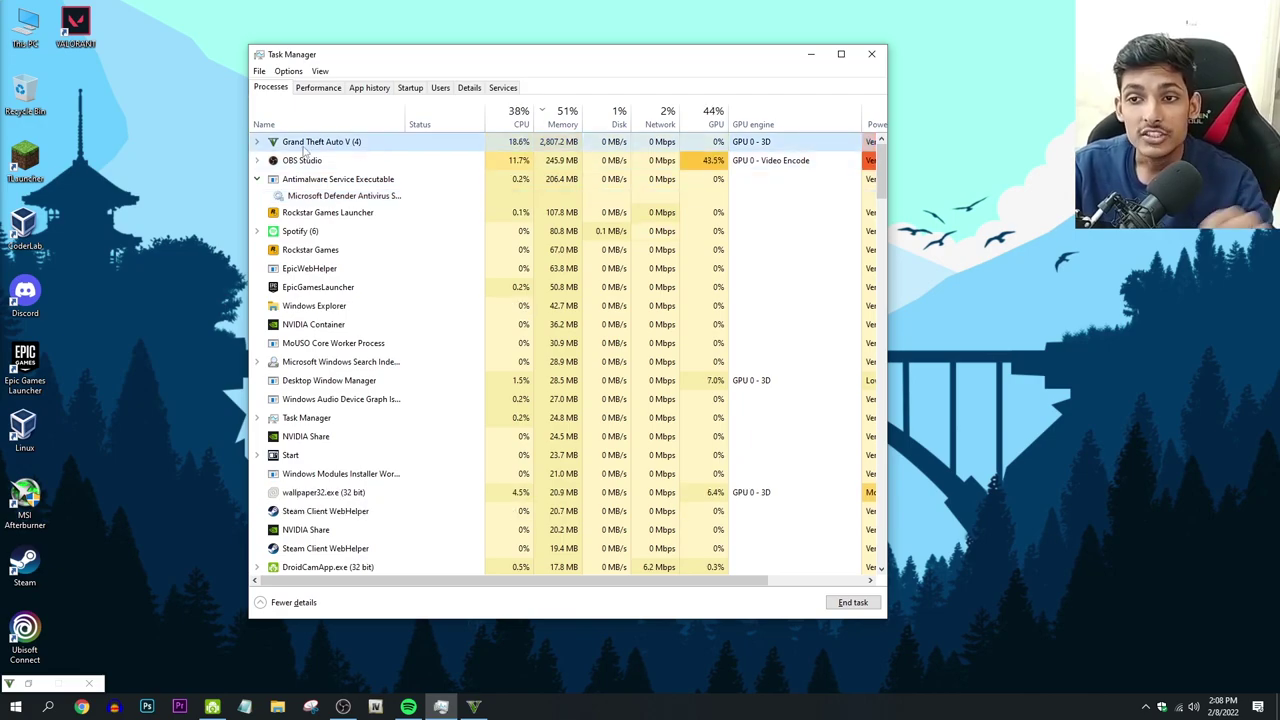
click(258, 145)
click(323, 160)
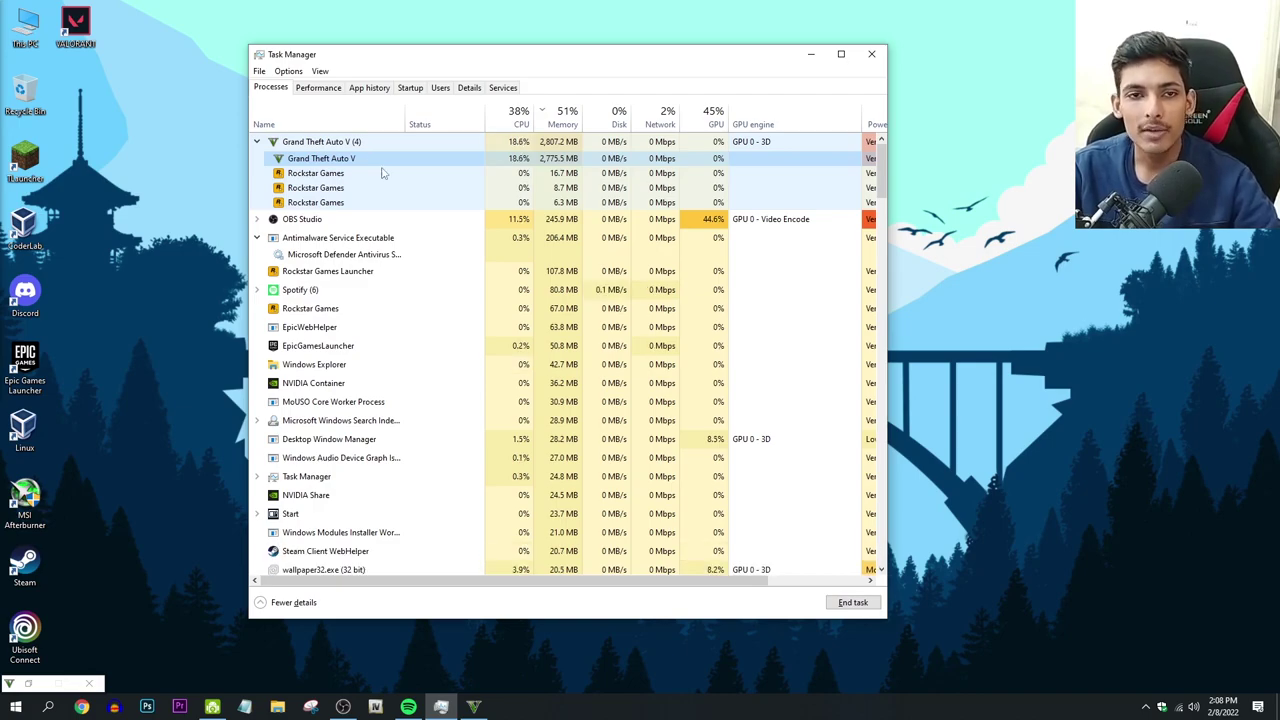
click(380, 218)
click(378, 175)
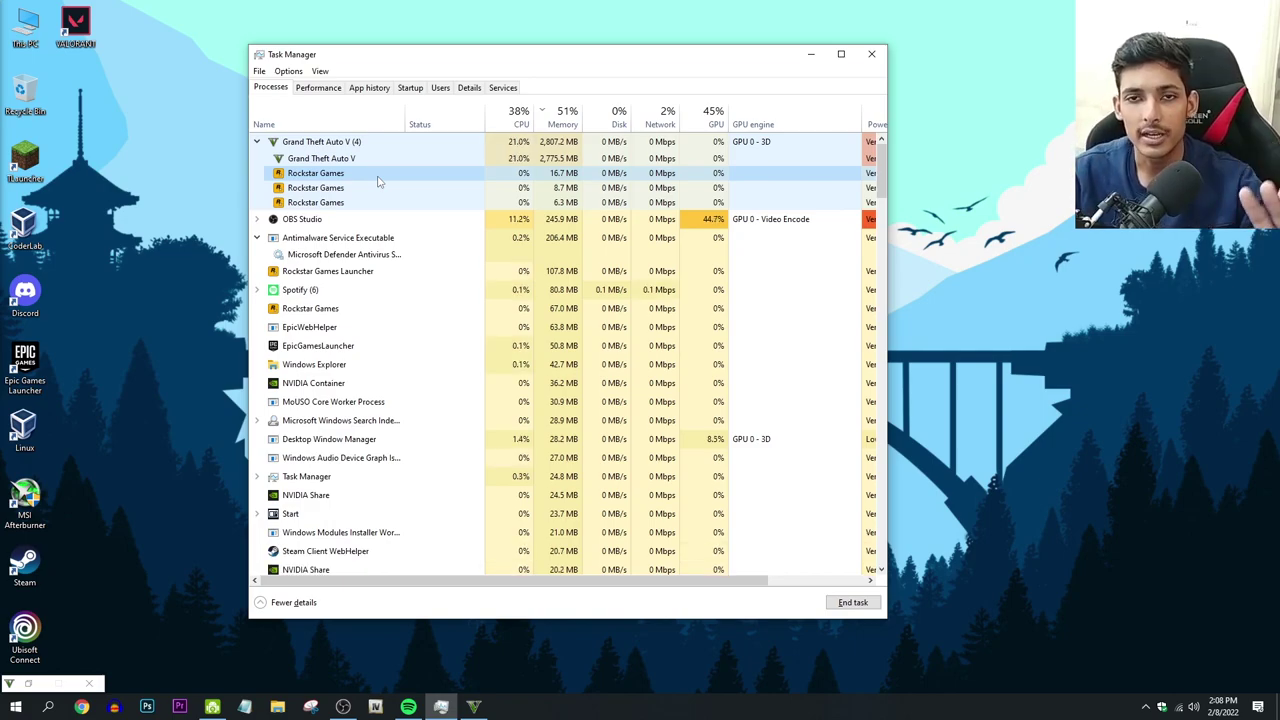
click(360, 158)
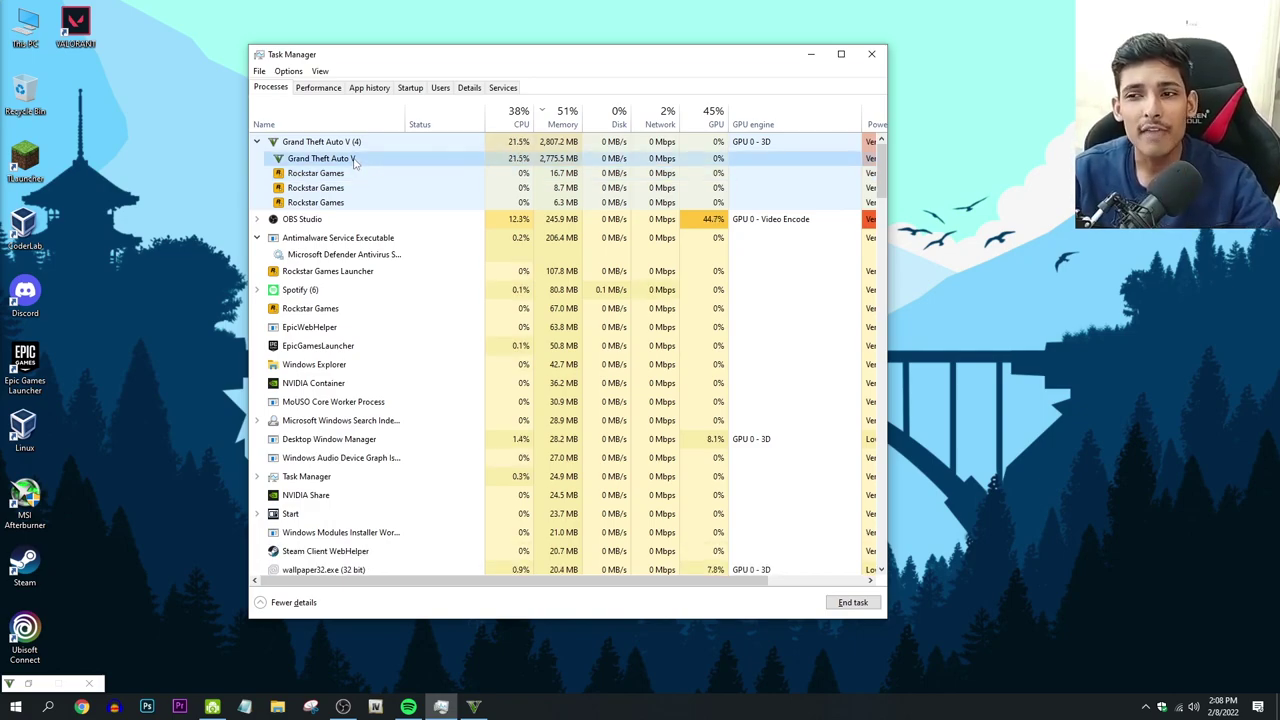
mouse_move(476, 708)
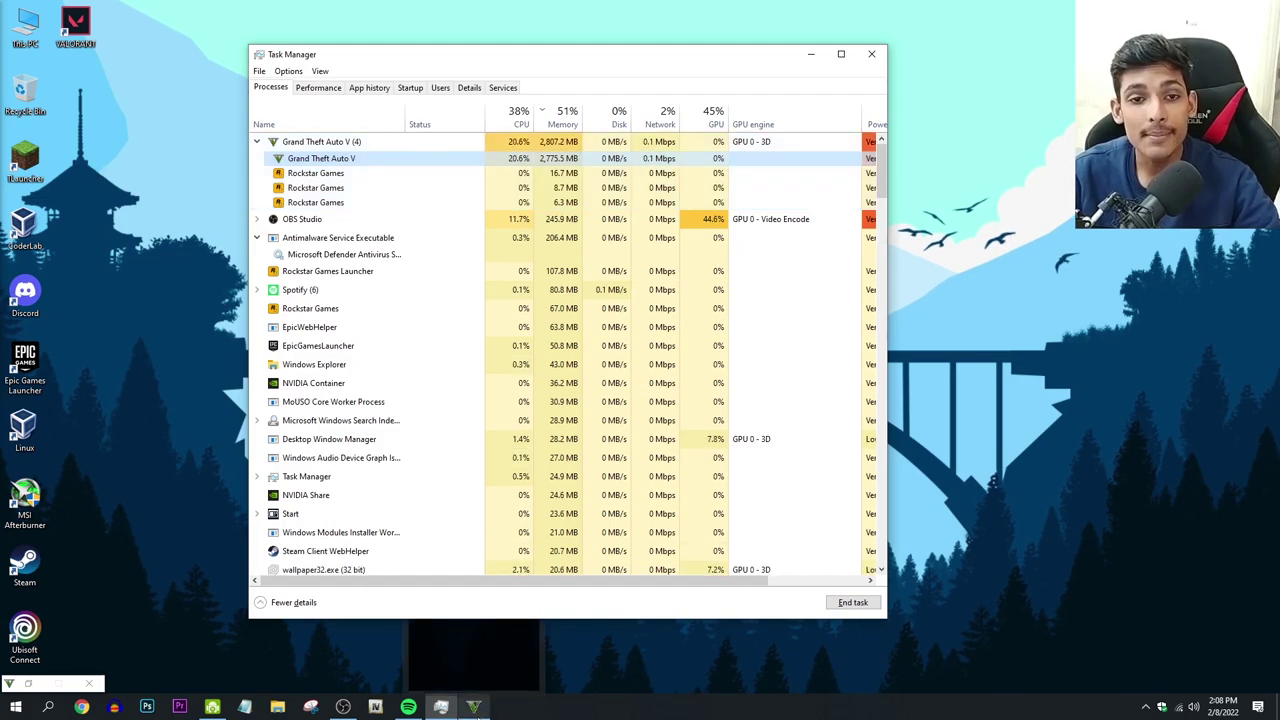
Go to the Grand Theft Auto V process details, set the priority of GTA5.exe to High and return to the processes list
right_click(344, 160)
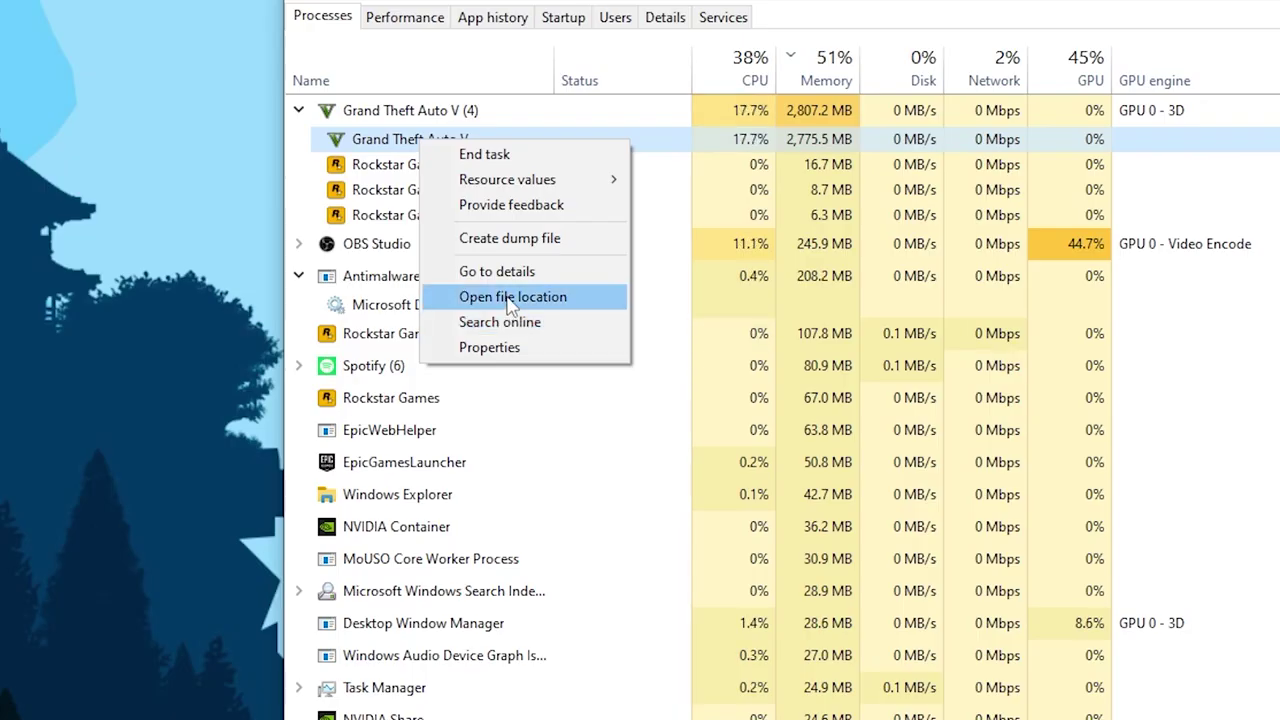
click(497, 271)
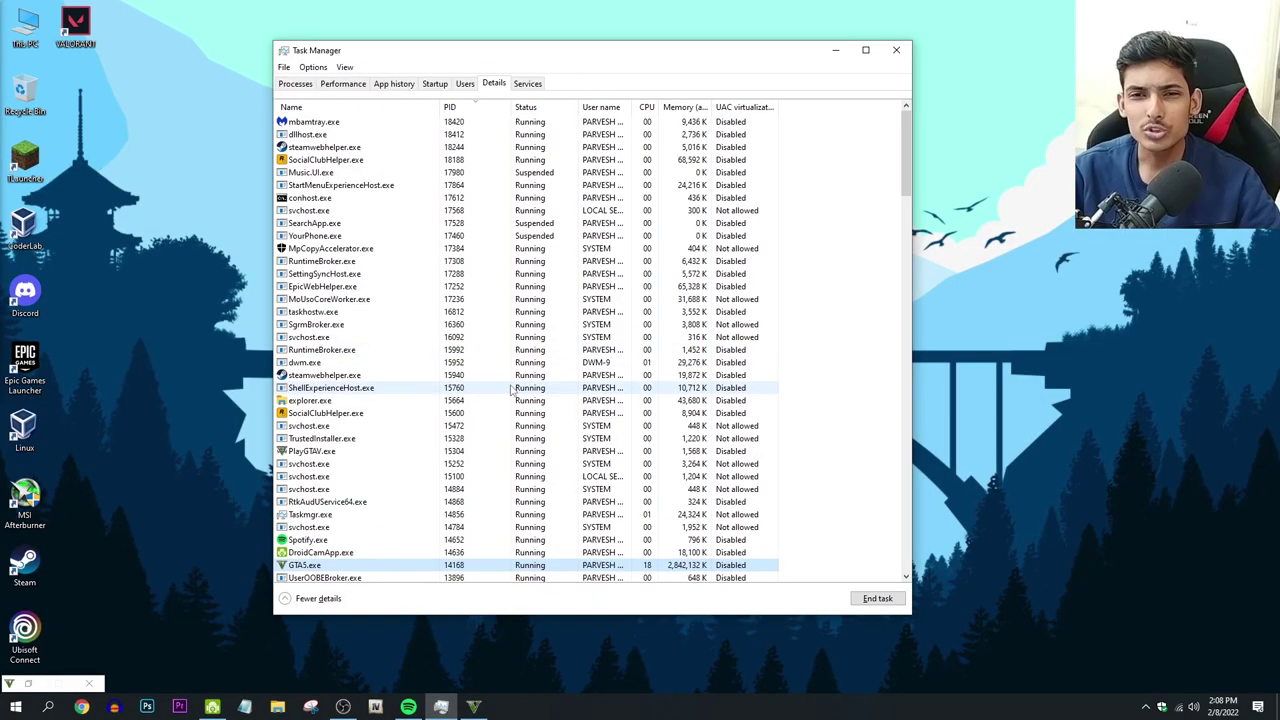
scroll(380, 538, down, 1)
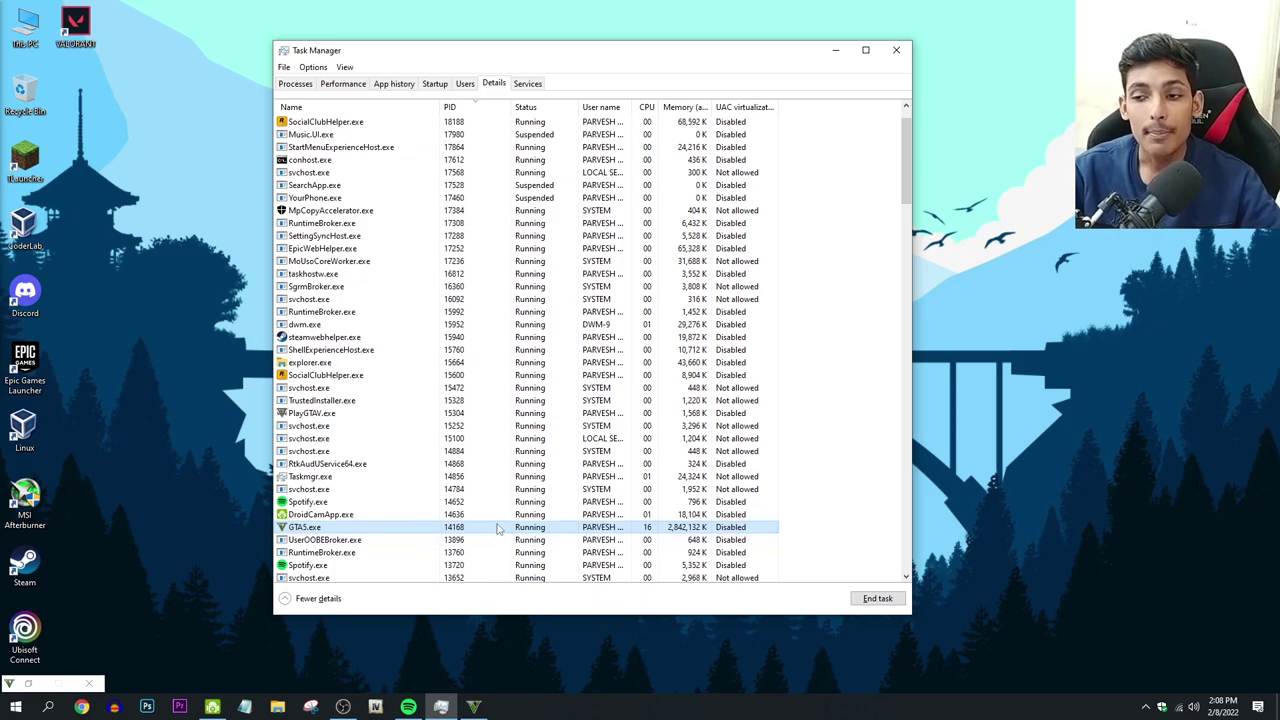
right_click(391, 531)
mouse_move(466, 397)
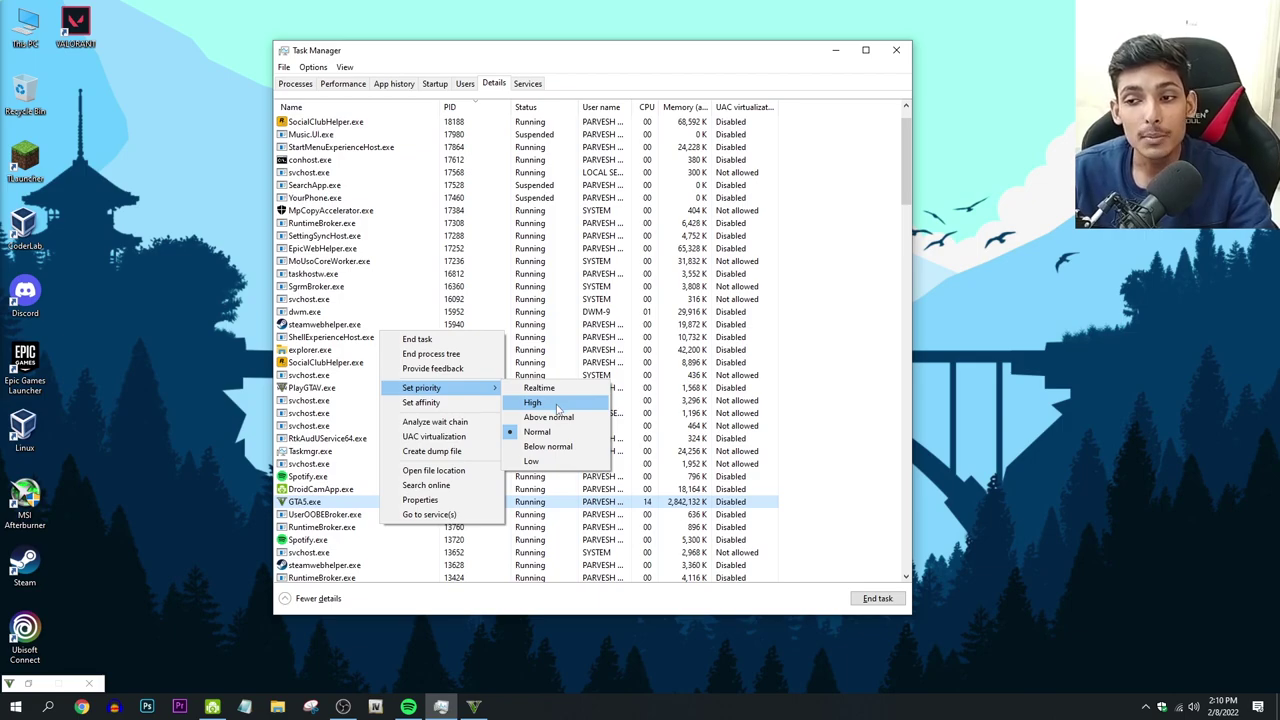
click(557, 408)
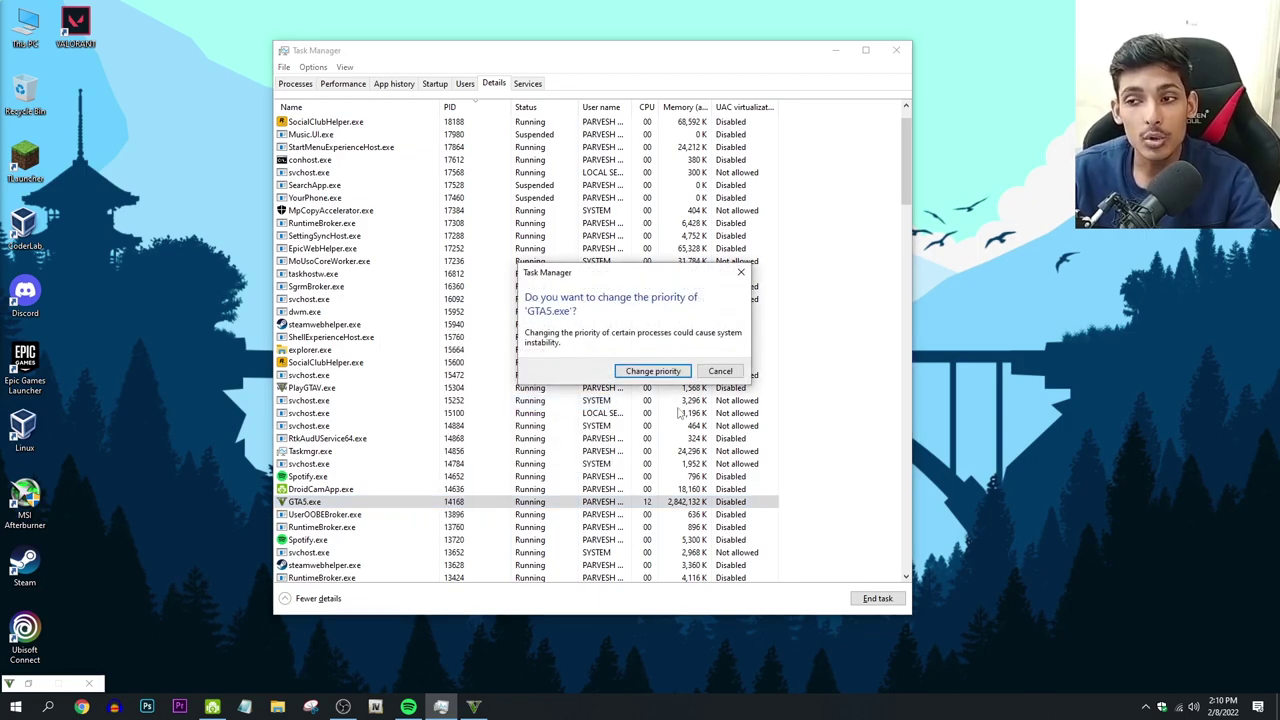
click(657, 373)
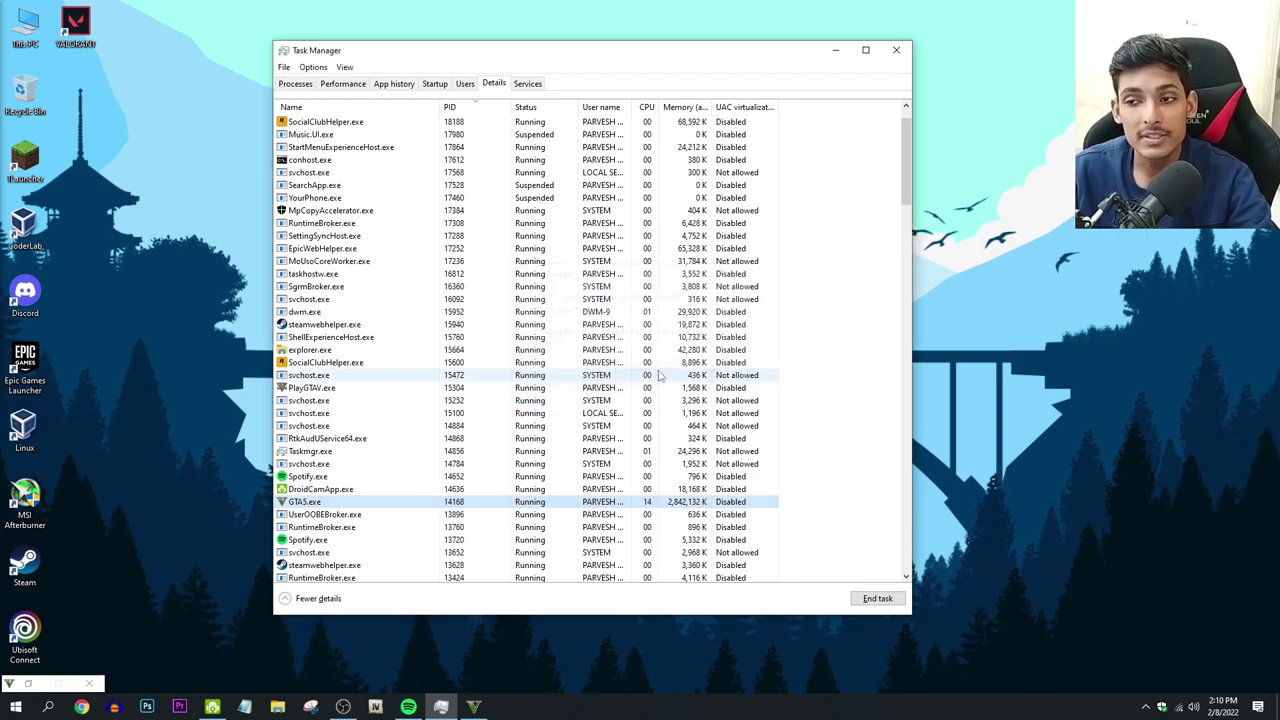
click(298, 86)
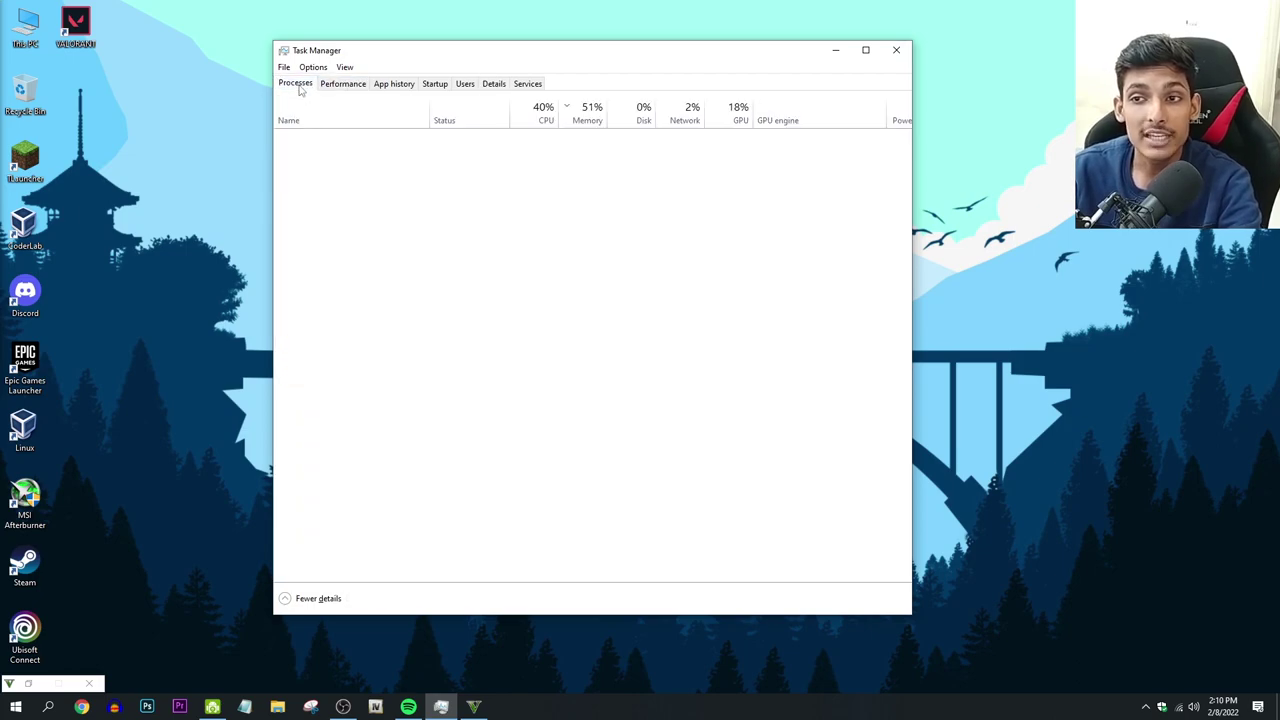
Sort the running processes by CPU usage, with the highest usage first
click(535, 112)
click(535, 112)
click(535, 112)
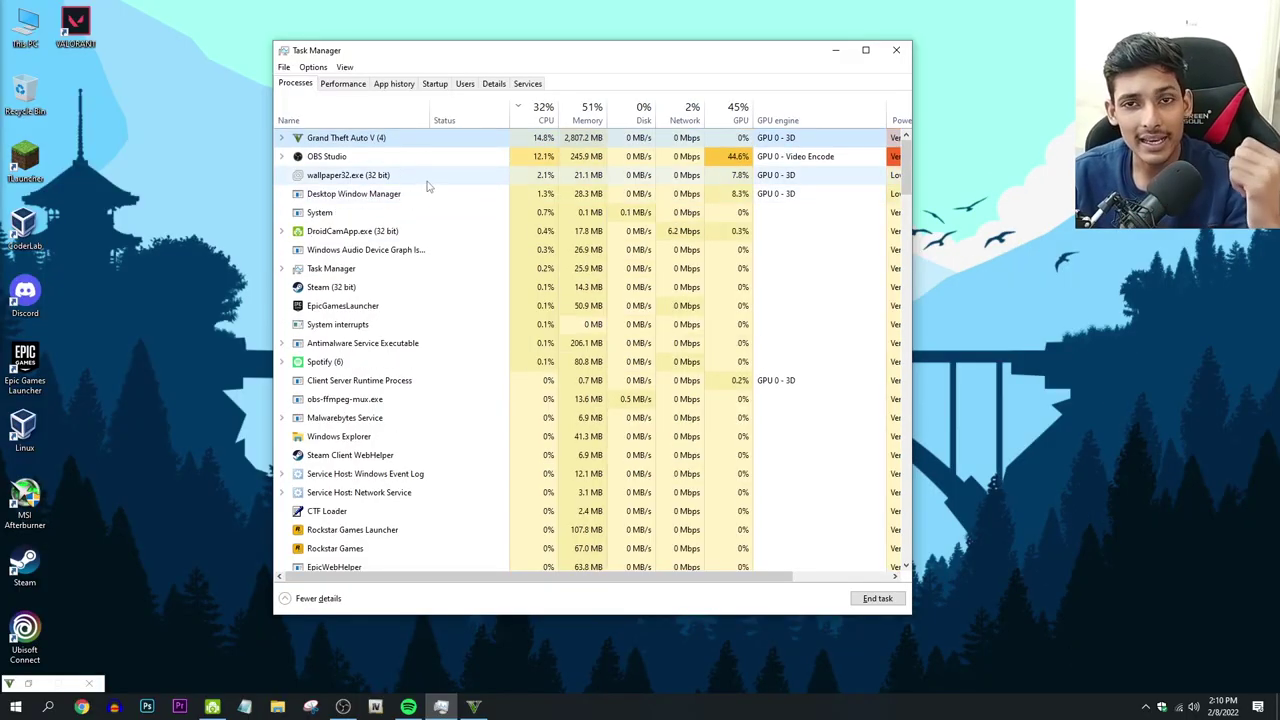
Go to the details of the wallpaper32.exe process, view its priority options, and return to the processes list before closing Task Manager
right_click(346, 180)
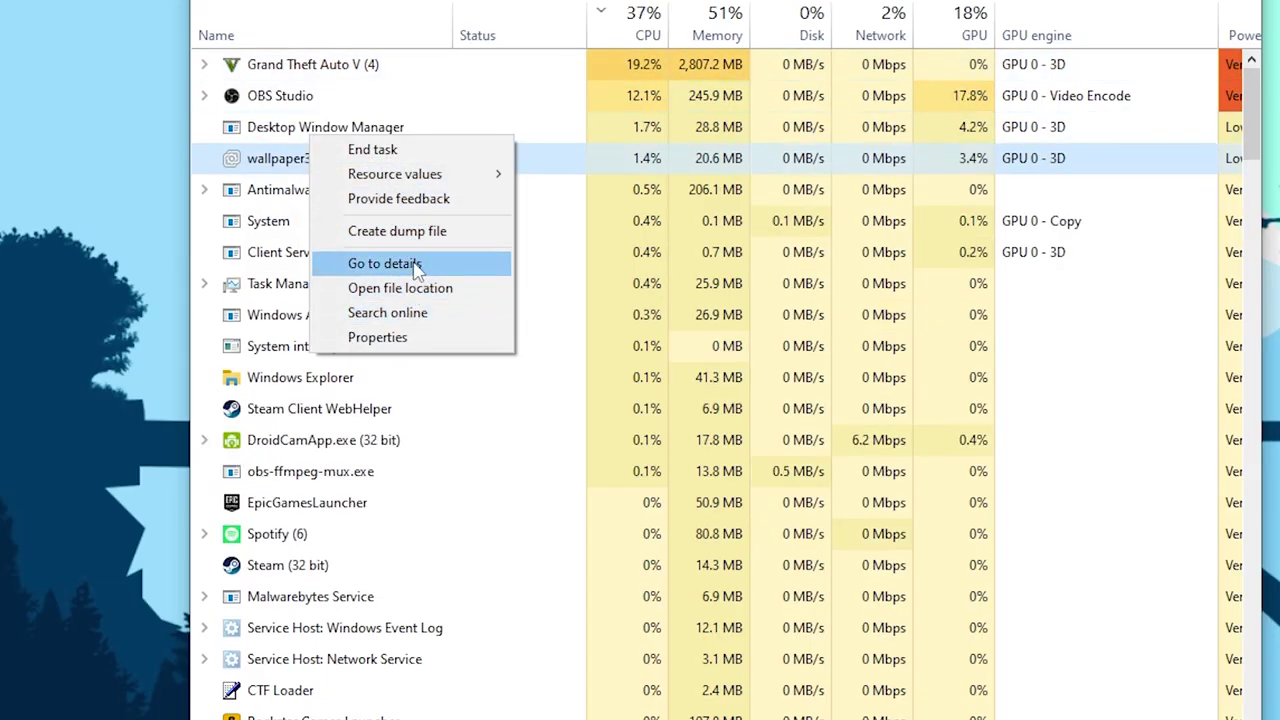
click(415, 265)
right_click(343, 563)
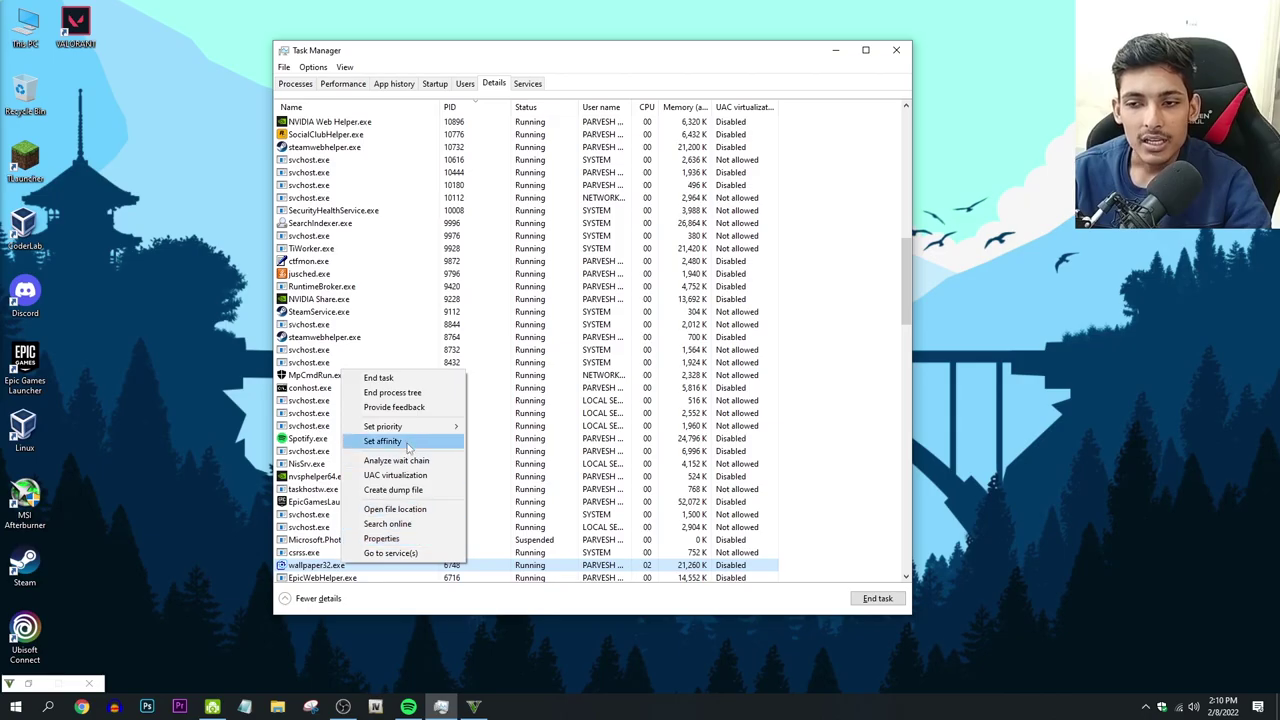
mouse_move(385, 426)
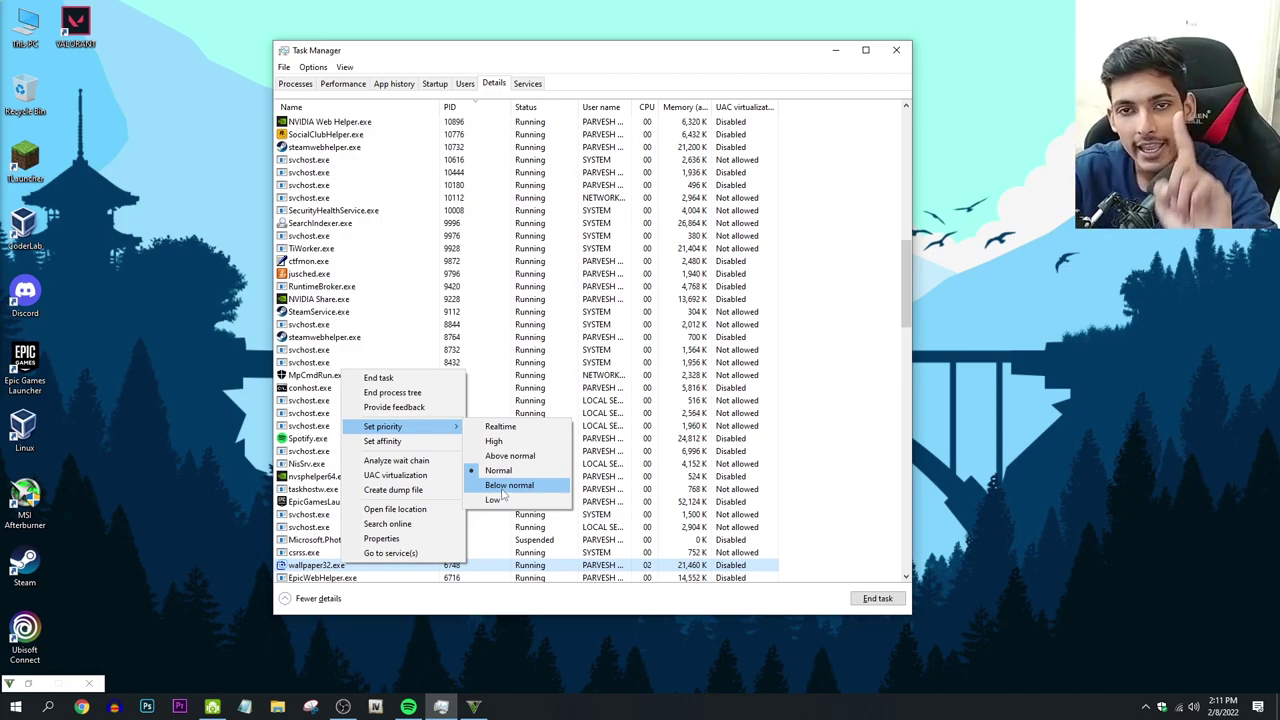
click(295, 84)
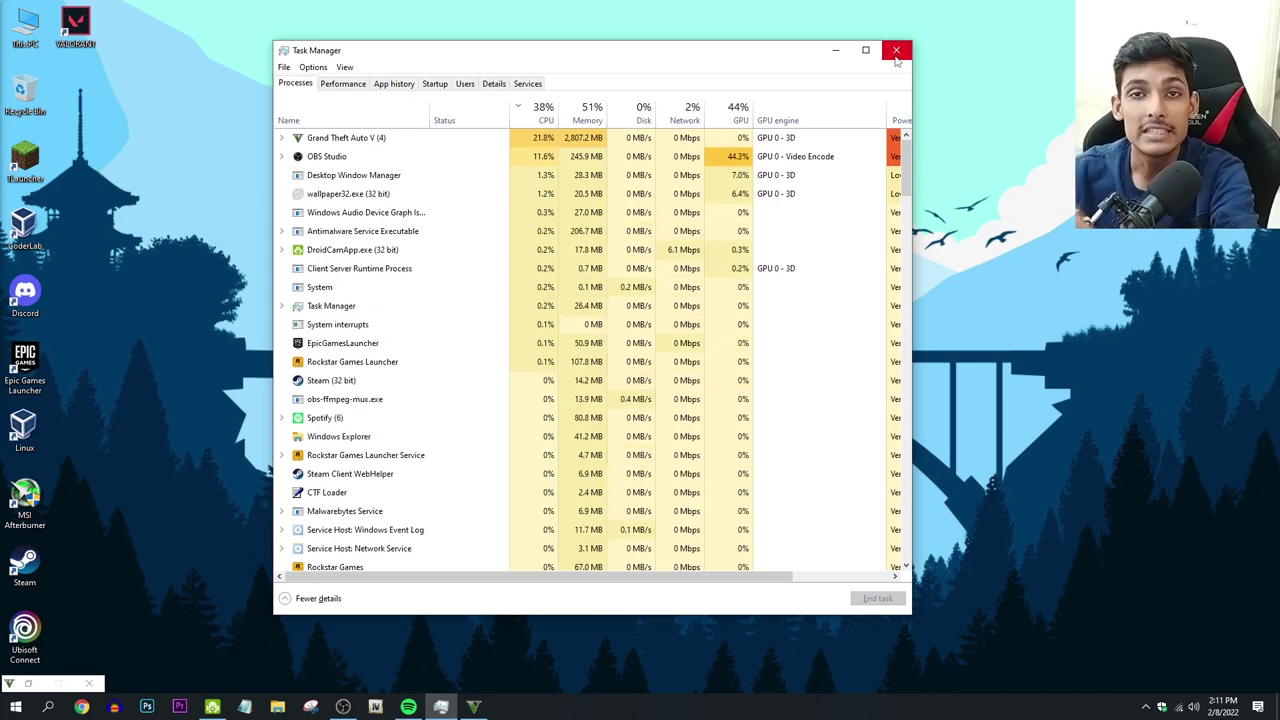
click(896, 56)
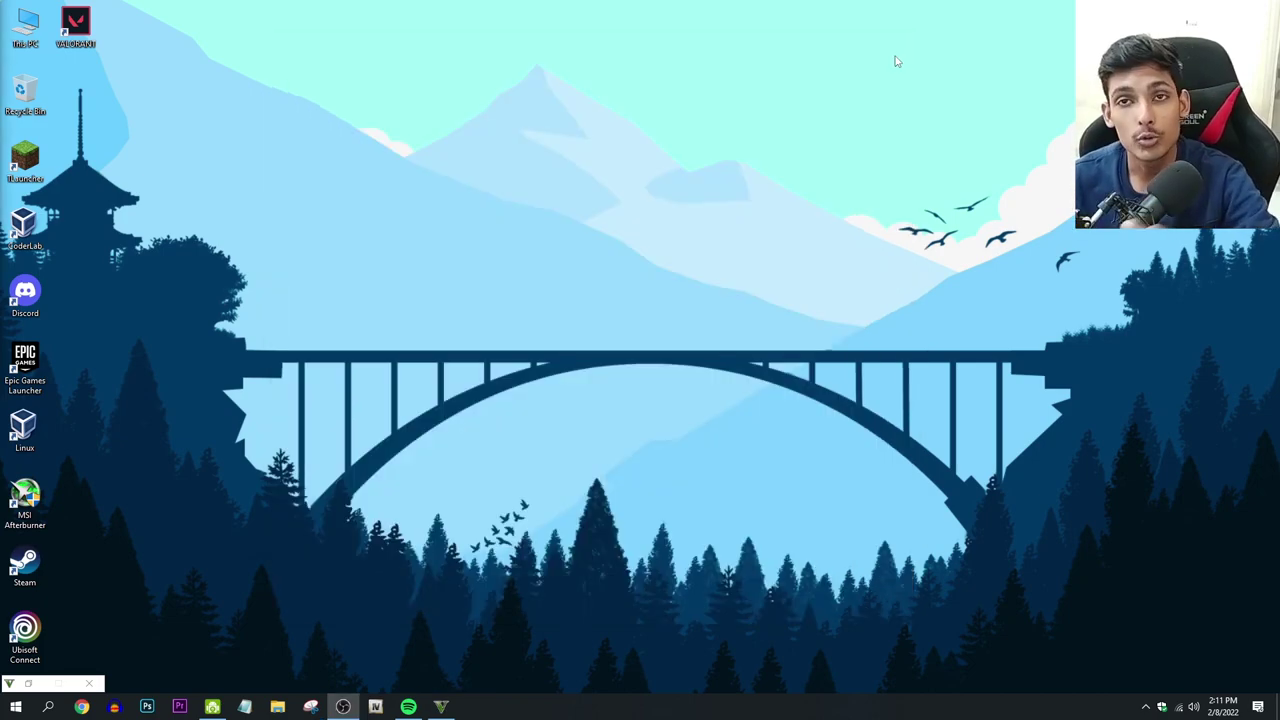